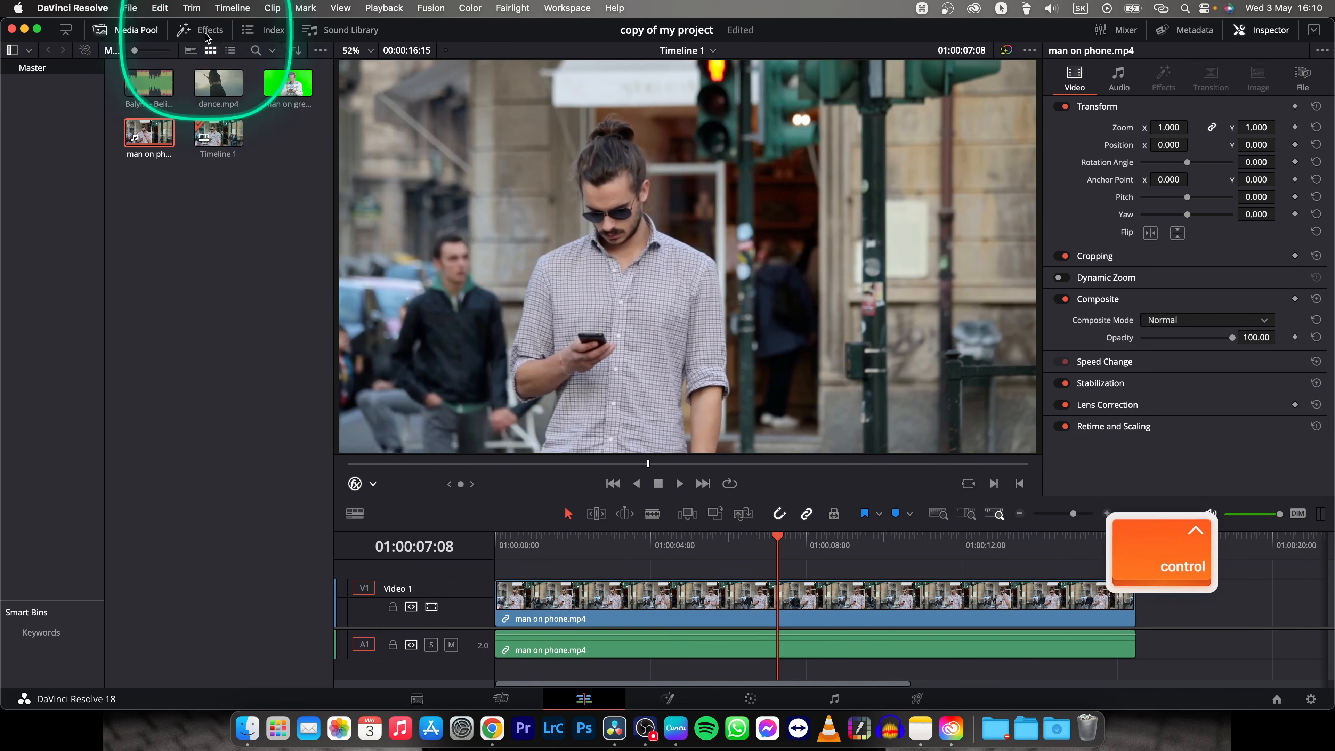
Find the Camera Shake effect by searching for "cam" and apply it to the man on phone.mp4 clip on Video 1.
{"action": "left_click", "coordinate": [210, 38]}
{"action": "left_click", "coordinate": [121, 35]}
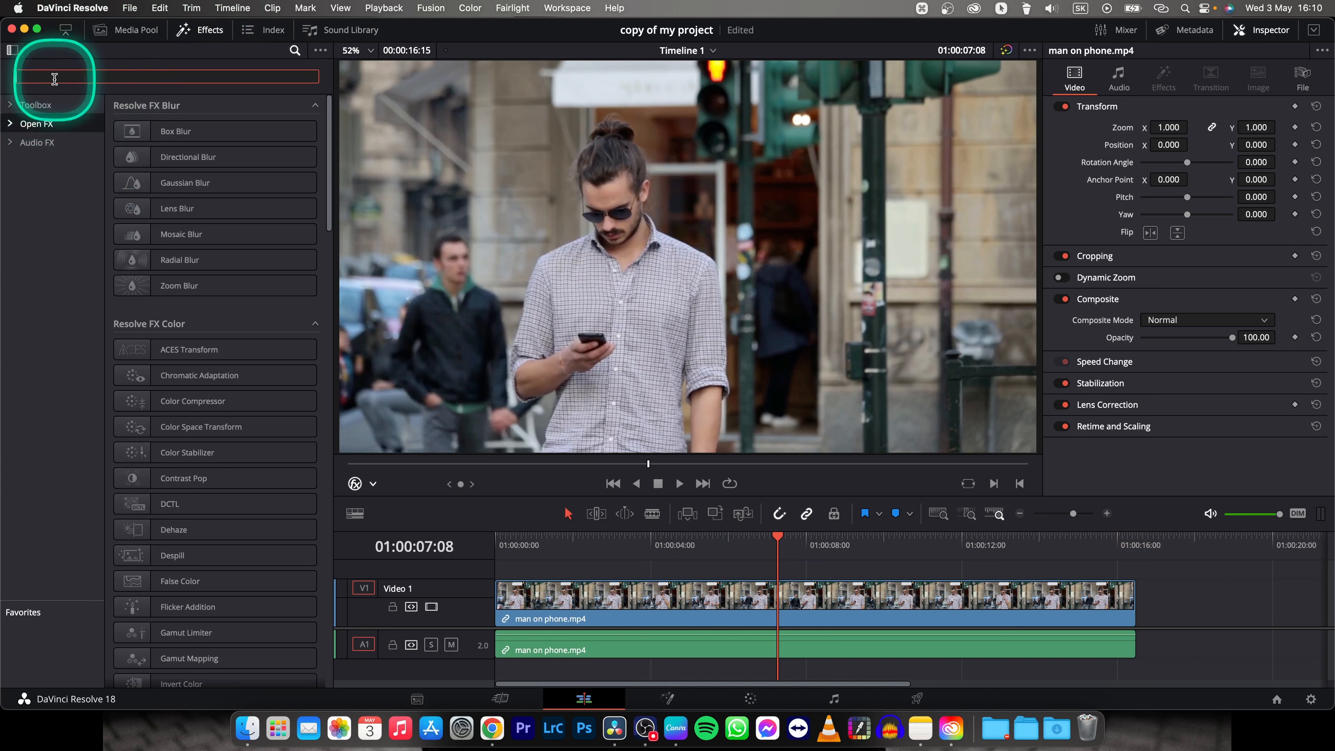
{"action": "type", "text": "cam"}
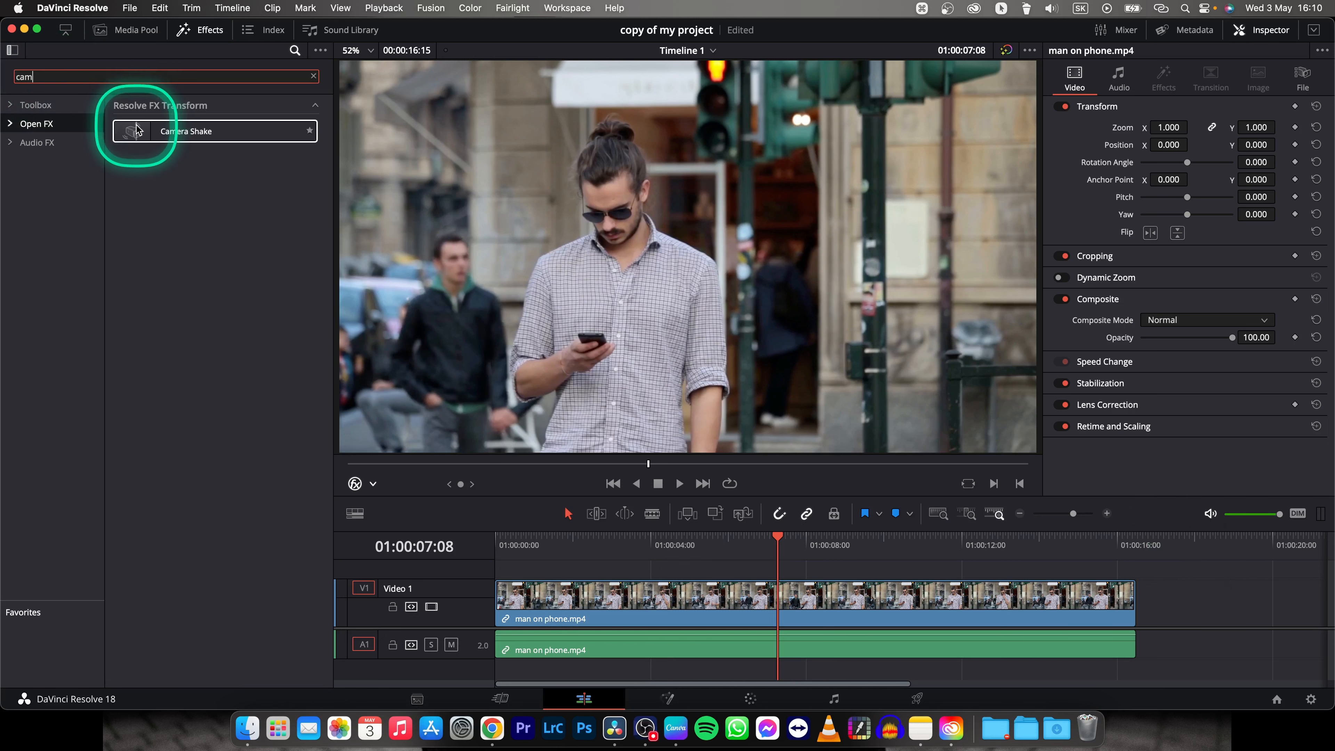
{"action": "left_click_drag", "start_coordinate": [181, 131], "coordinate": [599, 605]}
Play the clip from its beginning to preview the default camera shake, then return near the start.
{"action": "left_click", "coordinate": [499, 536]}
{"action": "key", "text": "space"}
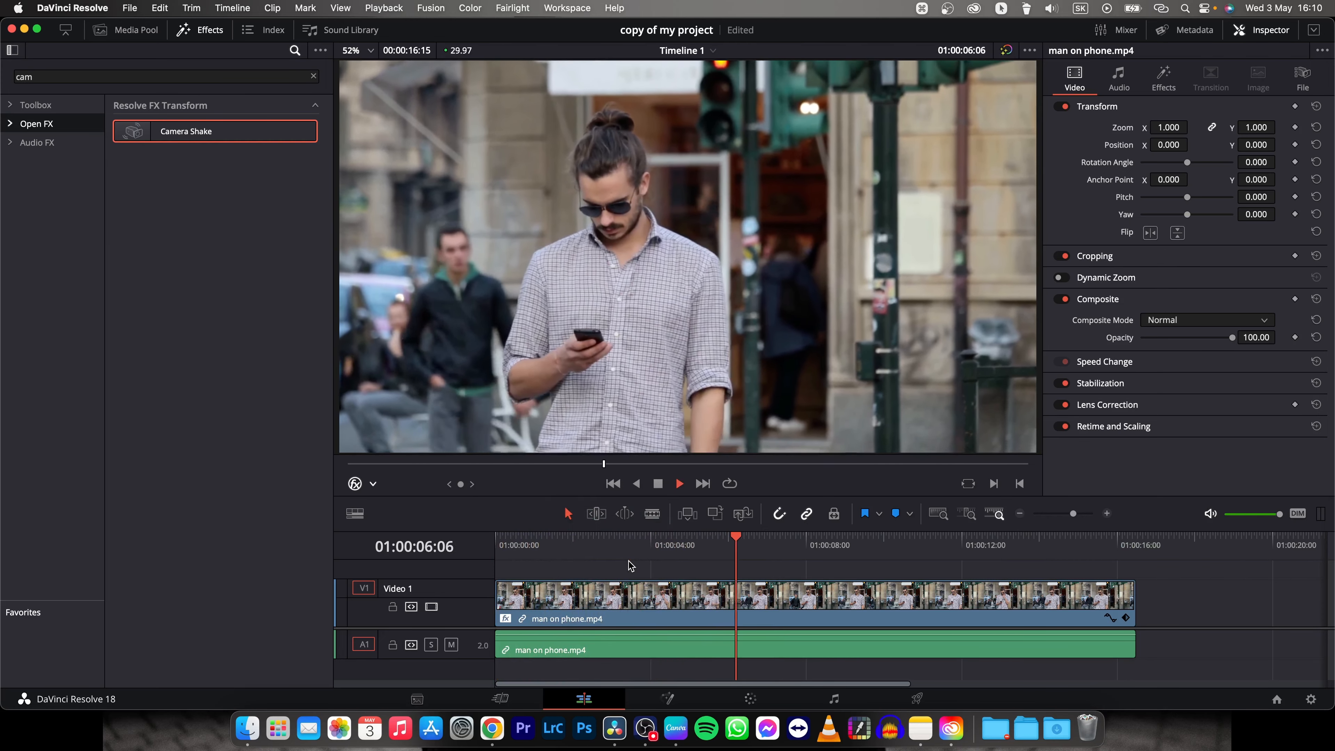
{"action": "key", "text": "space"}
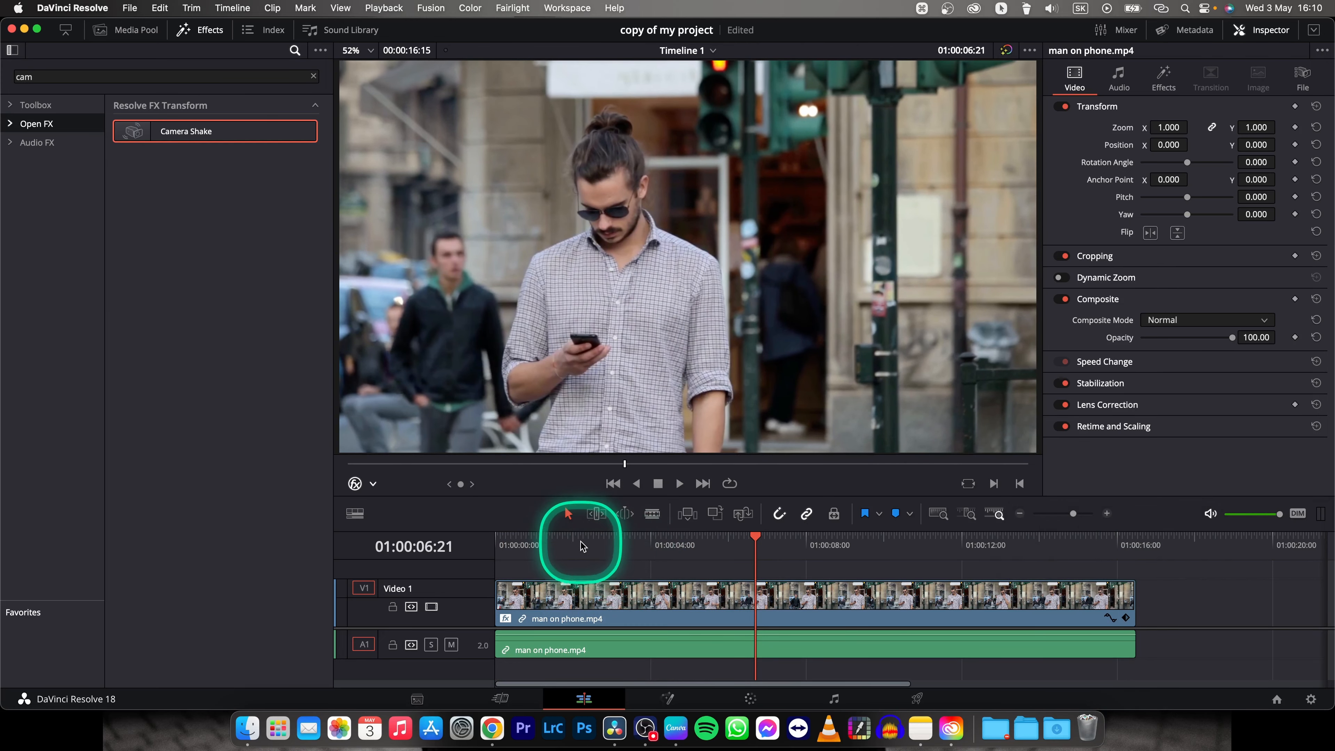
{"action": "left_click", "coordinate": [511, 541]}
Show the selected clip's Camera Shake settings with more room for them, and put the playhead at 01:00:00:00.
{"action": "left_click", "coordinate": [545, 584]}
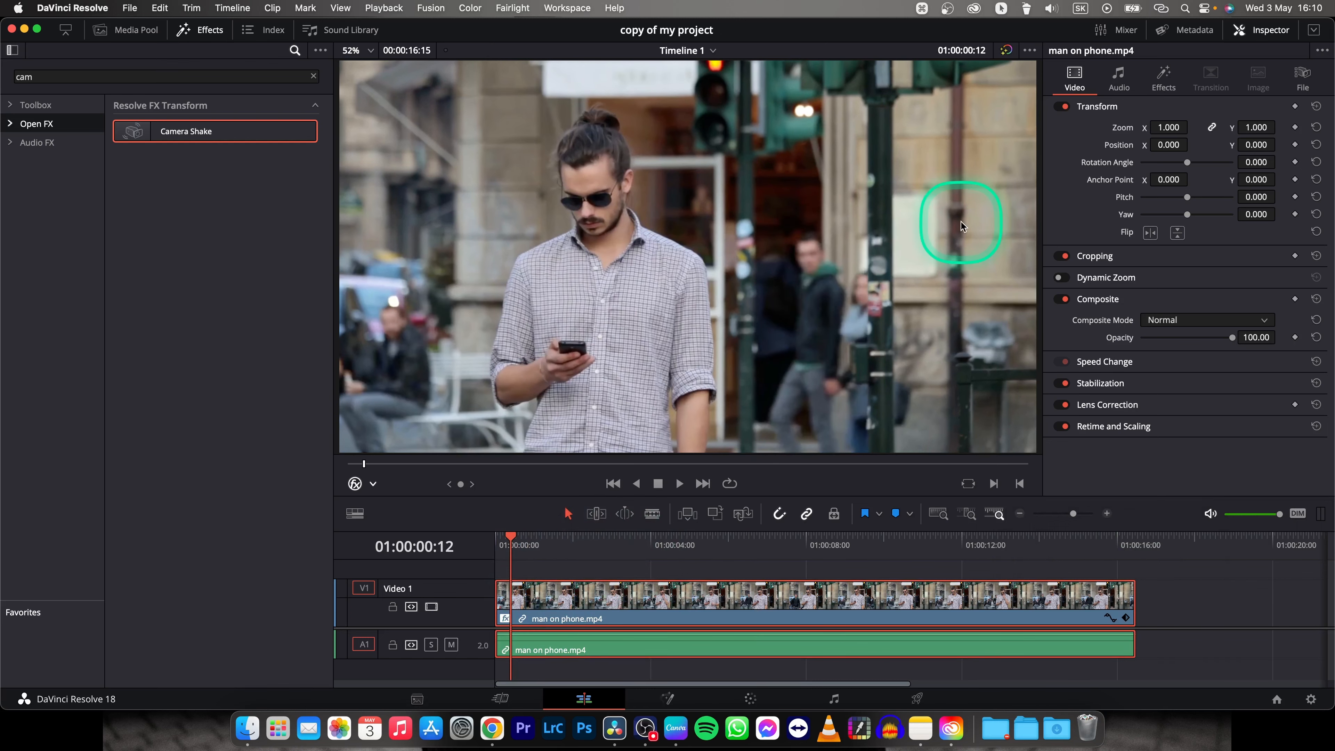
{"action": "left_click", "coordinate": [1164, 76]}
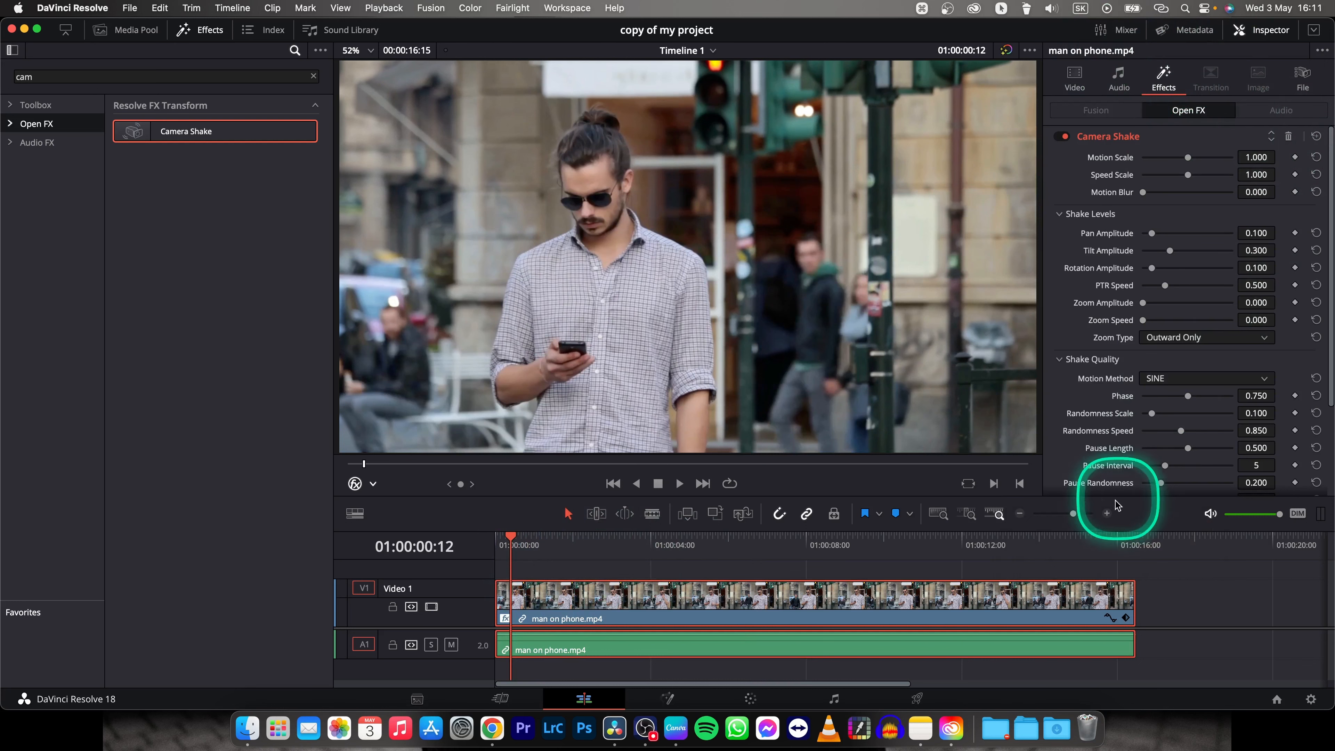
{"action": "left_click_drag", "start_coordinate": [1116, 496], "coordinate": [1127, 521]}
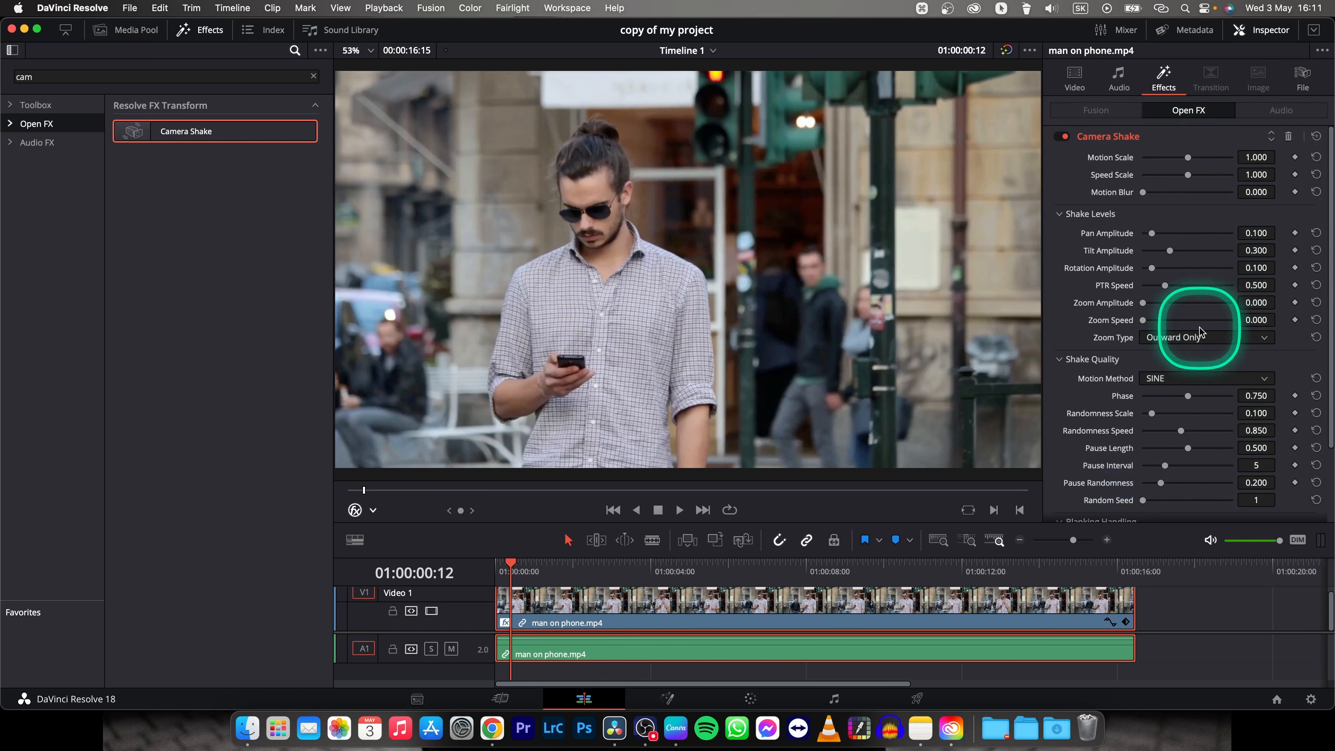
{"action": "left_click_drag", "start_coordinate": [513, 559], "coordinate": [496, 561]}
{"action": "key", "text": "ctrl"}
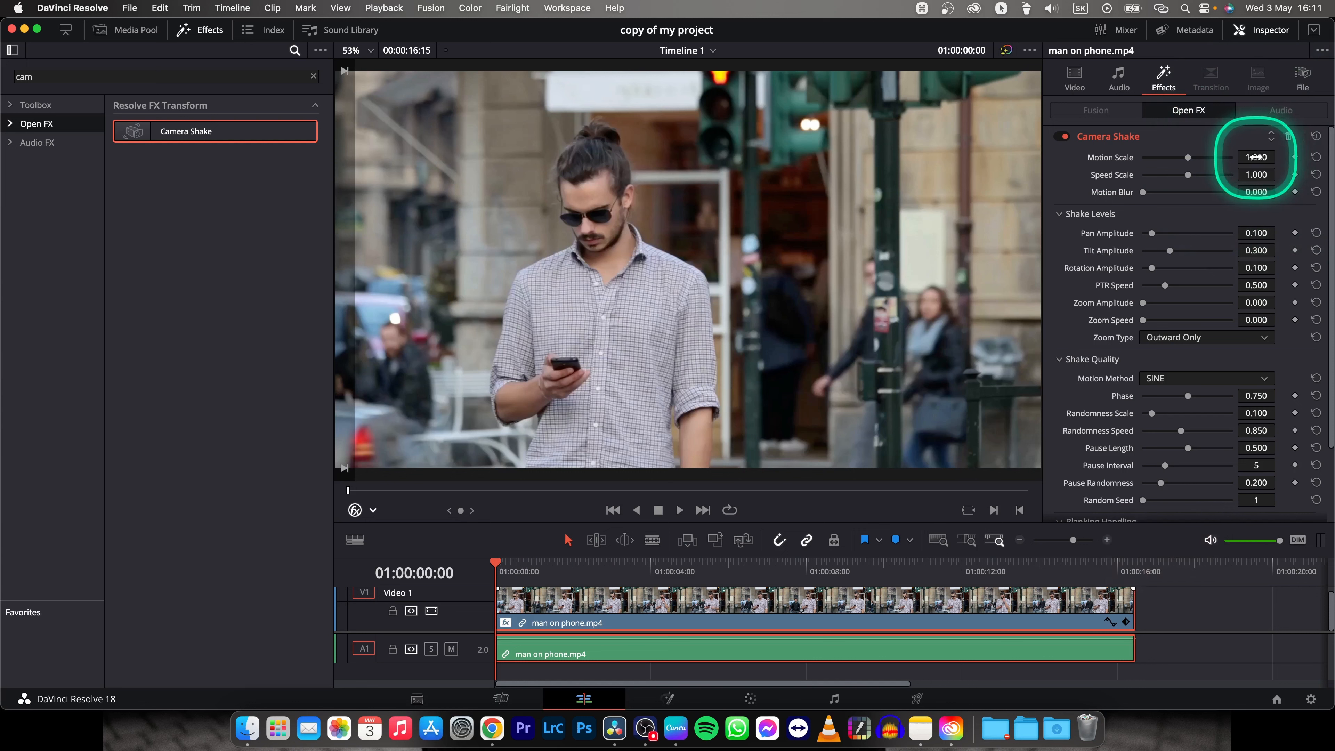
Set the Camera Shake effect's Motion Scale to 0.2.
{"action": "left_click", "coordinate": [1256, 157]}
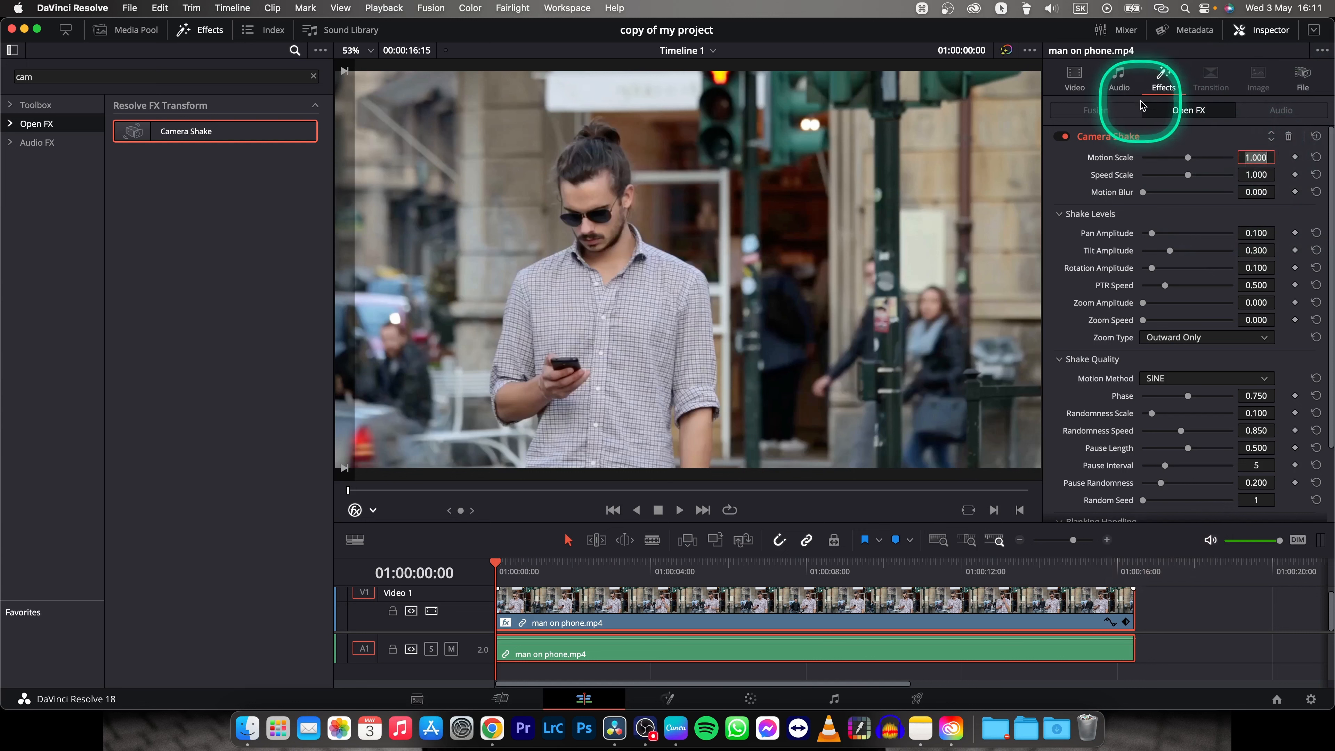
{"action": "type", "text": "0.2"}
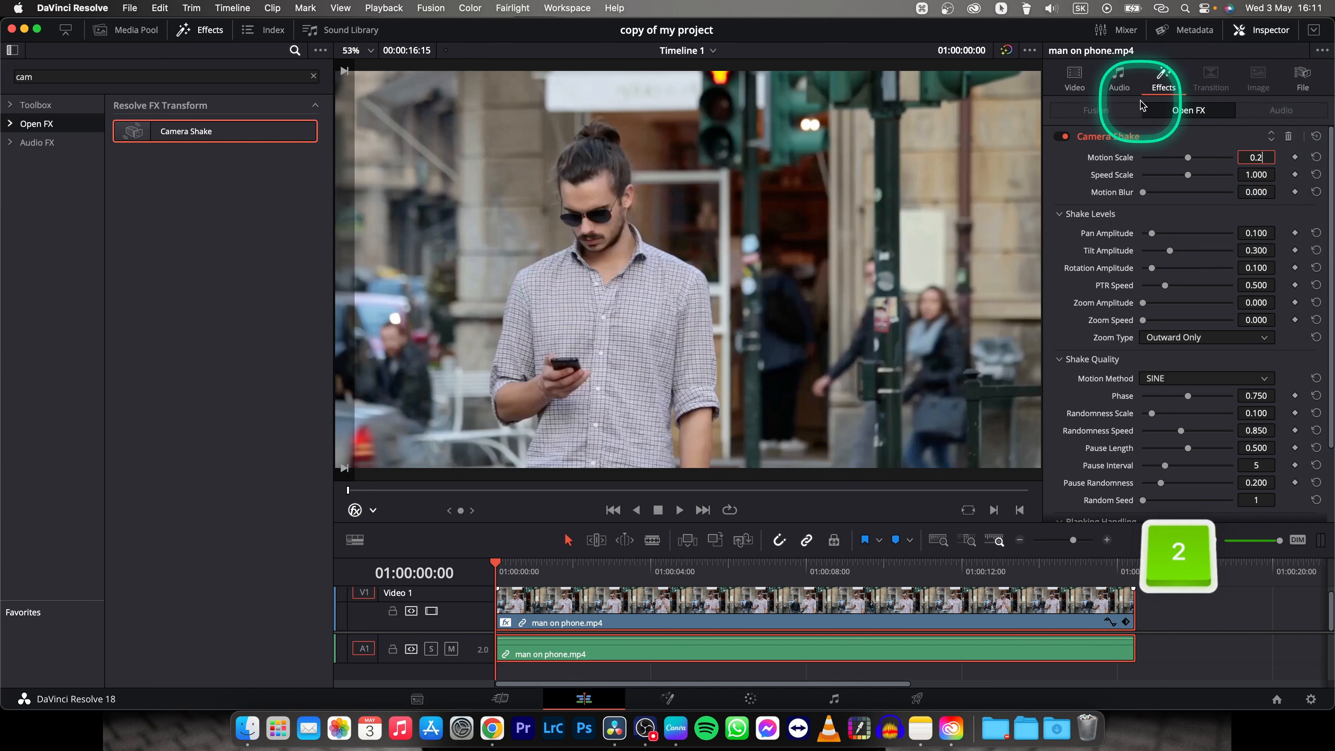
{"action": "key", "text": "Return"}
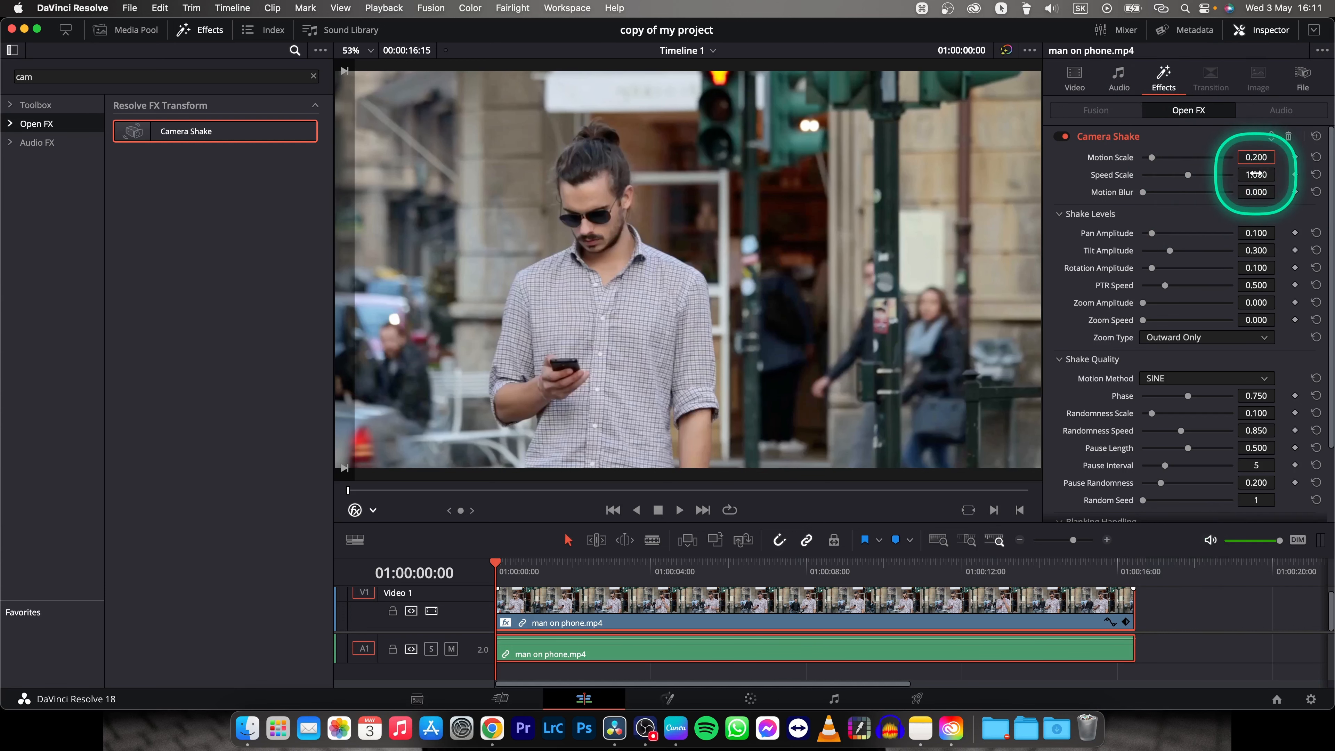
Set the shake's Speed Scale to 0.25 and raise its Motion Blur to the maximum of 1.000.
{"action": "type", "text": "0"}
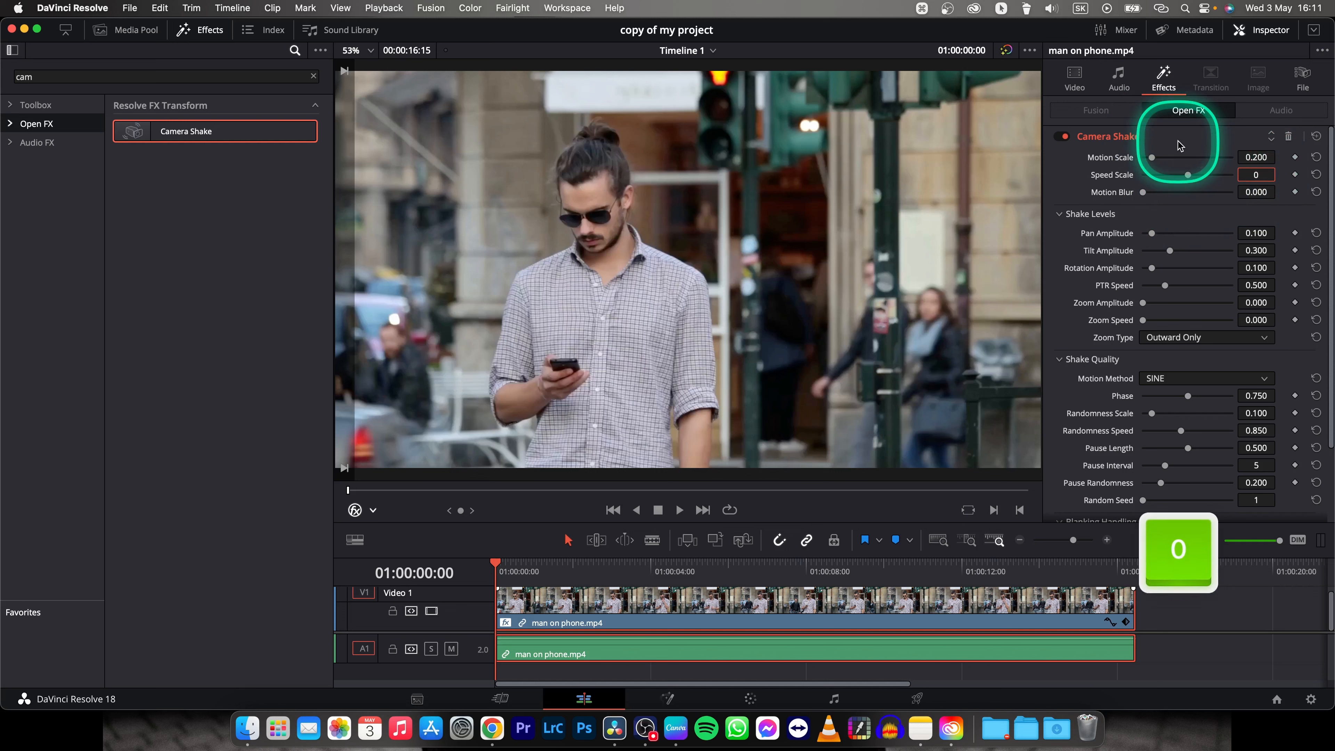
{"action": "type", "text": ".25"}
{"action": "key", "text": "Return"}
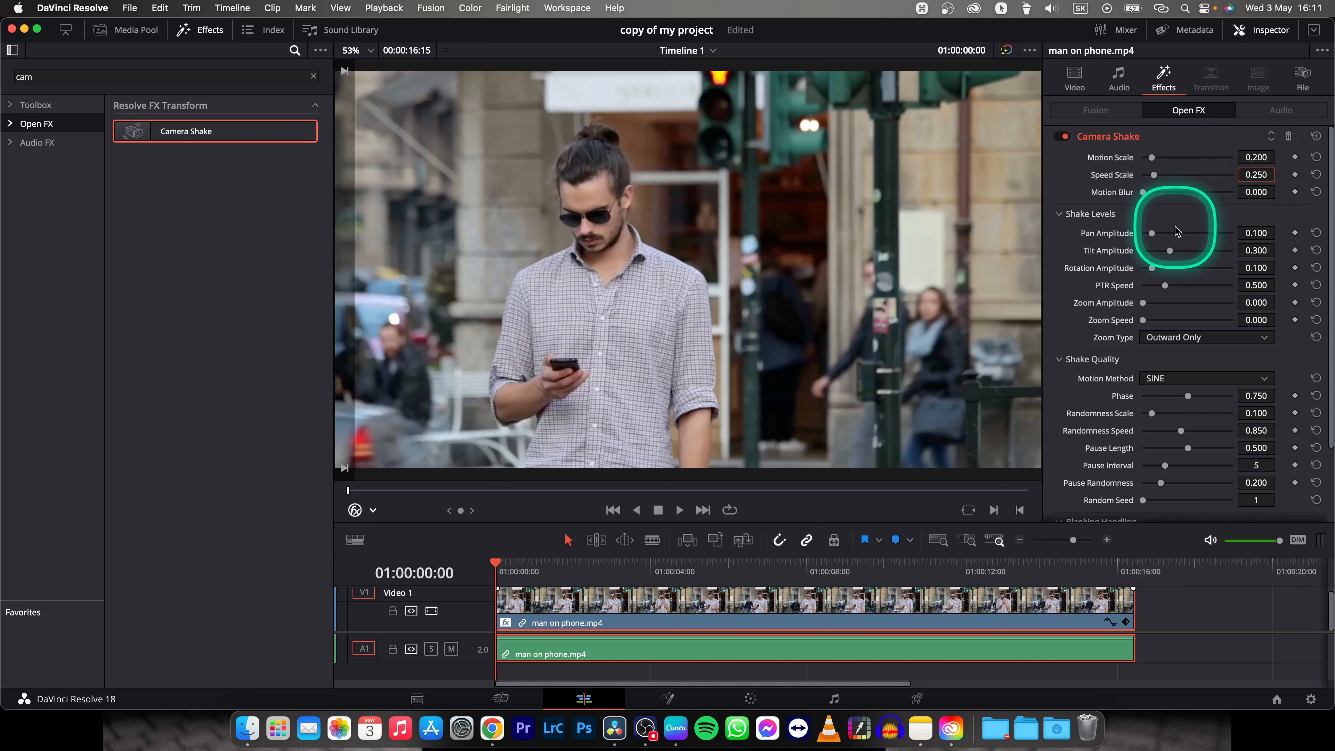
{"action": "left_click_drag", "start_coordinate": [1145, 193], "coordinate": [1258, 192]}
{"action": "key", "text": "ctrl"}
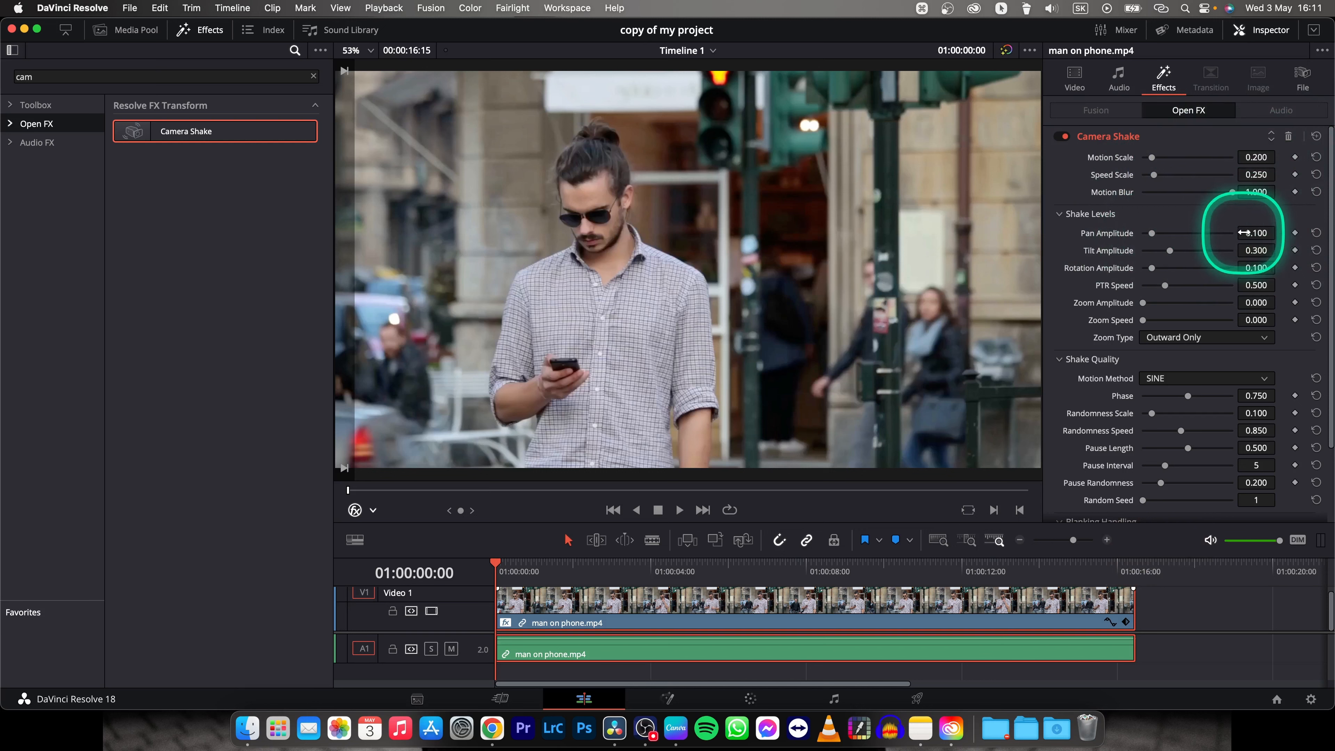
Set the Pan Amplitude to 0.24 and the Rotation Amplitude to 0.28 in the shake levels.
{"action": "left_click", "coordinate": [1257, 232]}
{"action": "type", "text": "0.24"}
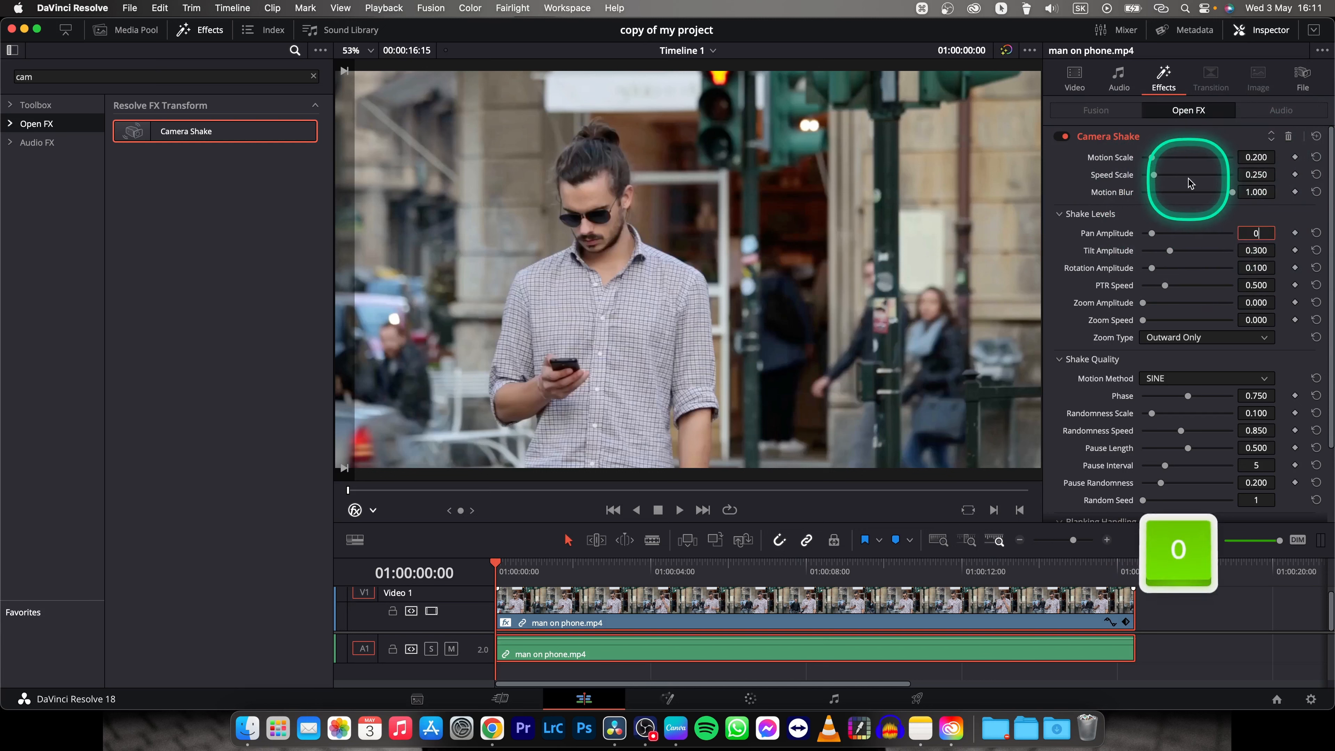
{"action": "key", "text": "Return"}
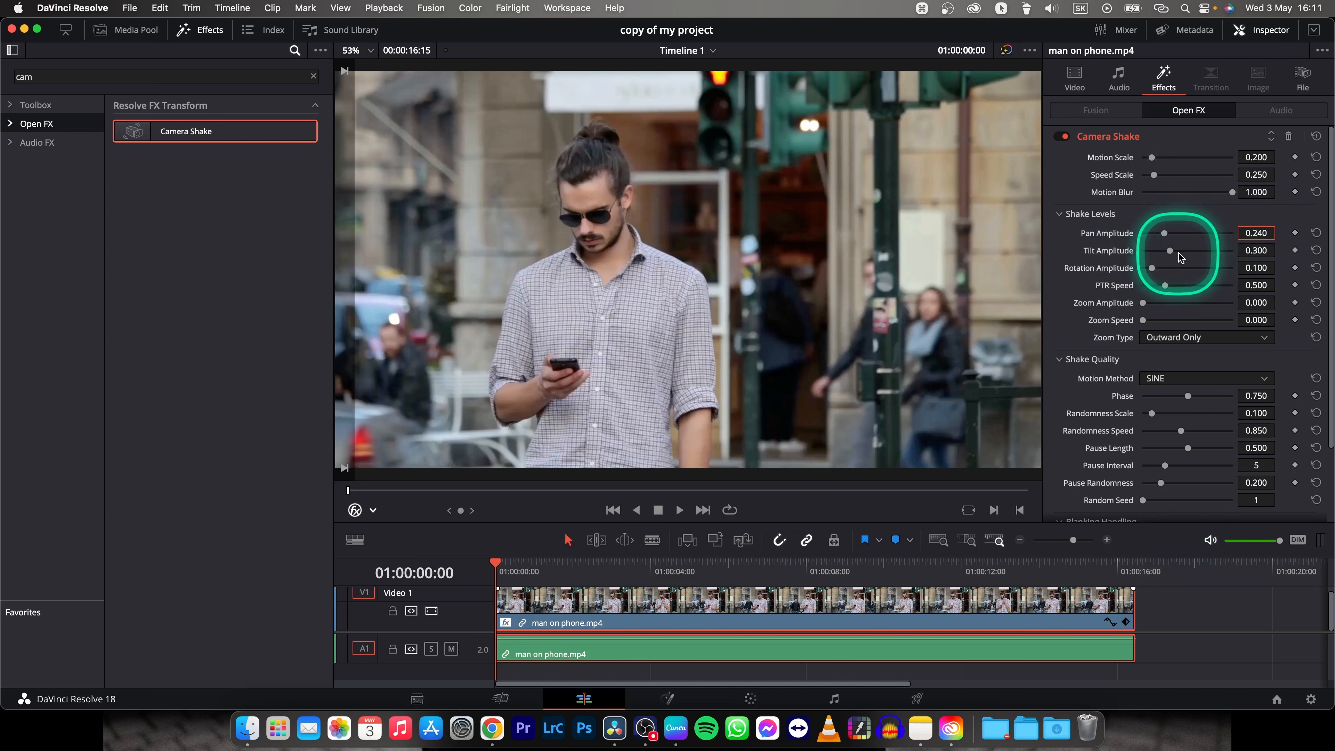
{"action": "key", "text": "ctrl"}
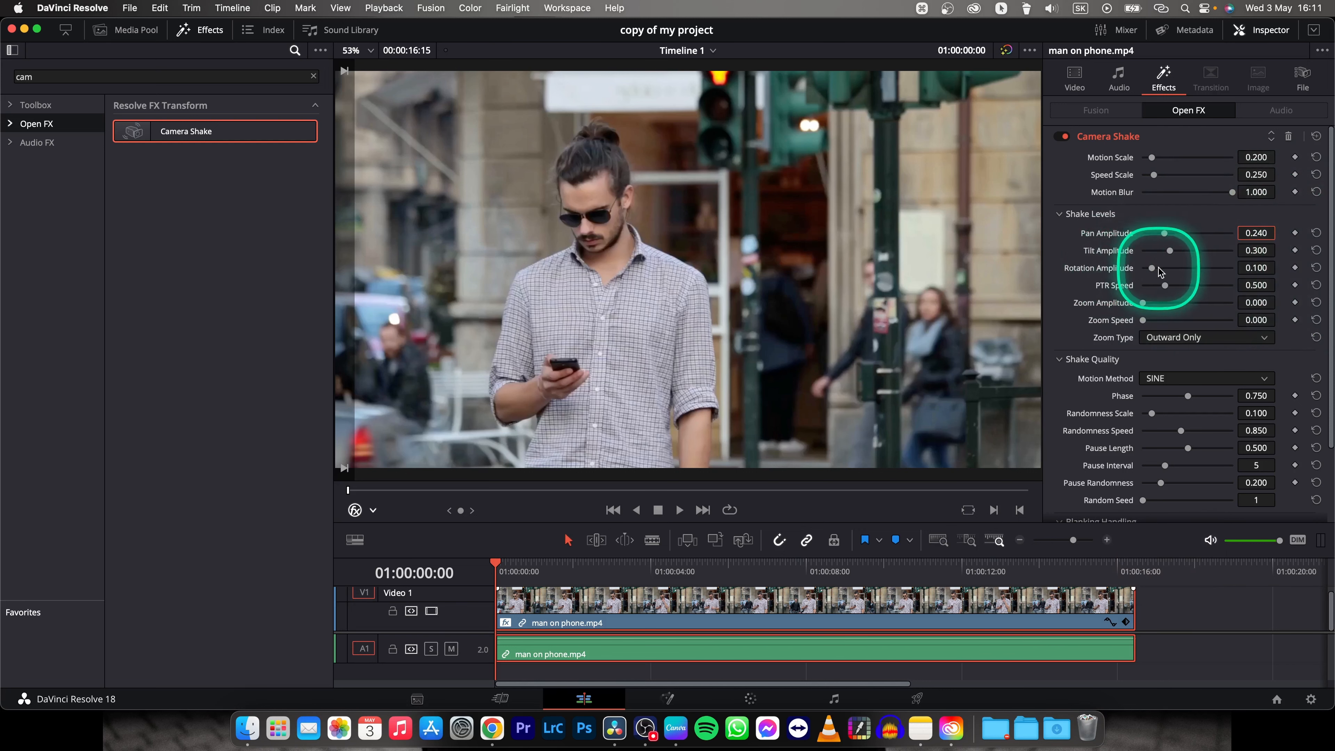
{"action": "left_click", "coordinate": [1252, 267]}
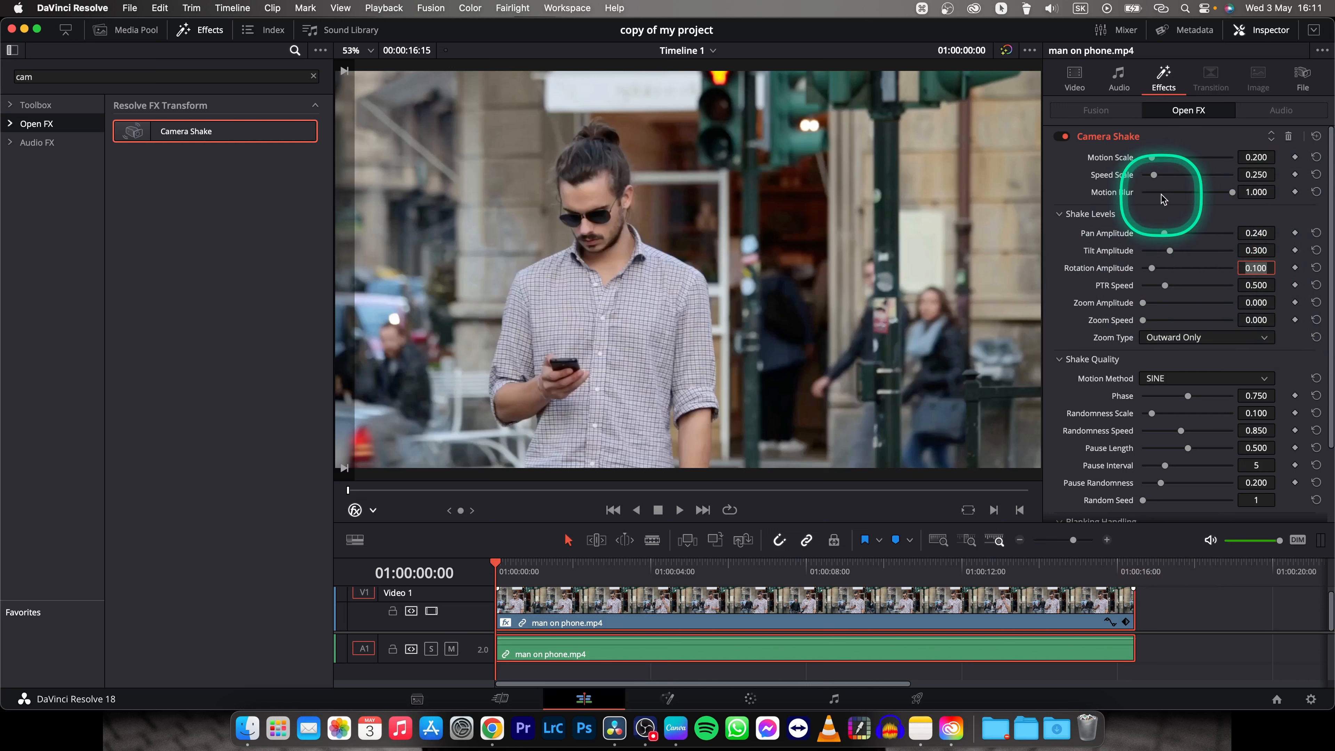
{"action": "type", "text": "0.28"}
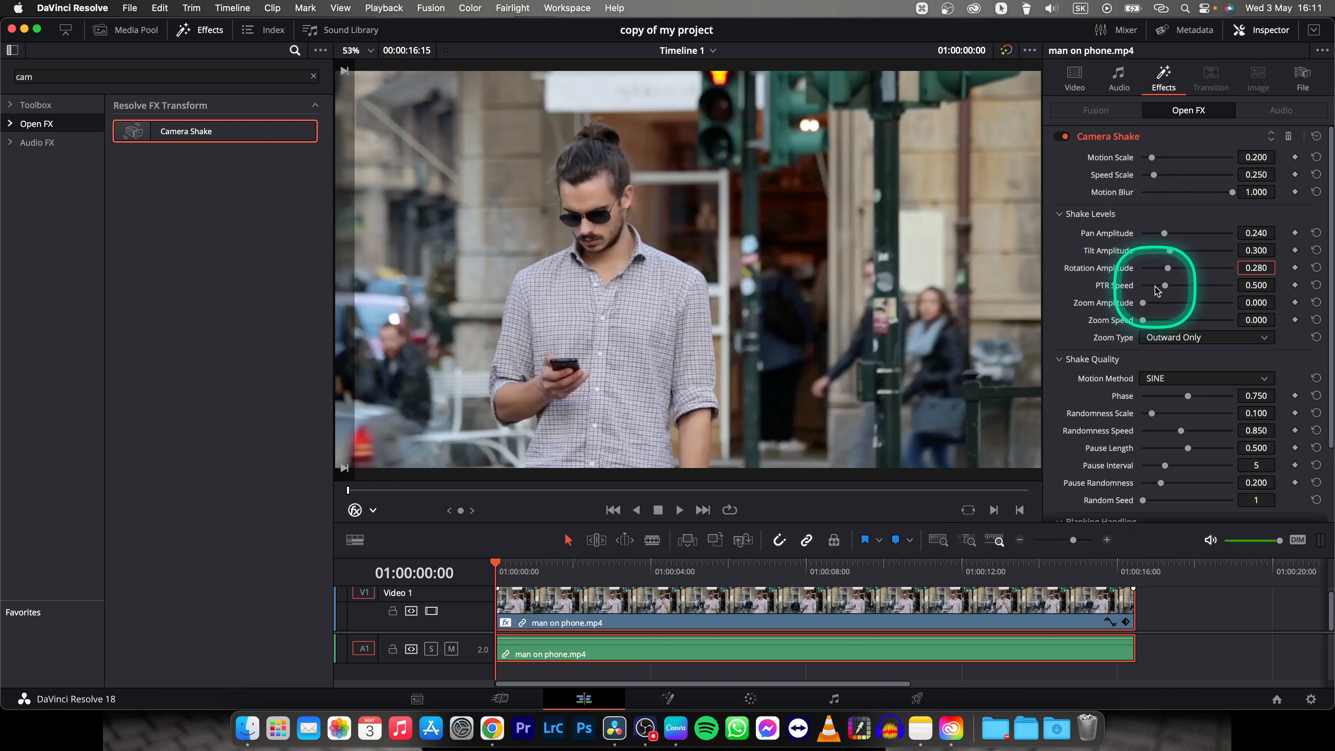
Set the Zoom Amplitude to 0.15 and the Zoom Speed to 0.05 in the shake levels.
{"action": "key", "text": "ctrl"}
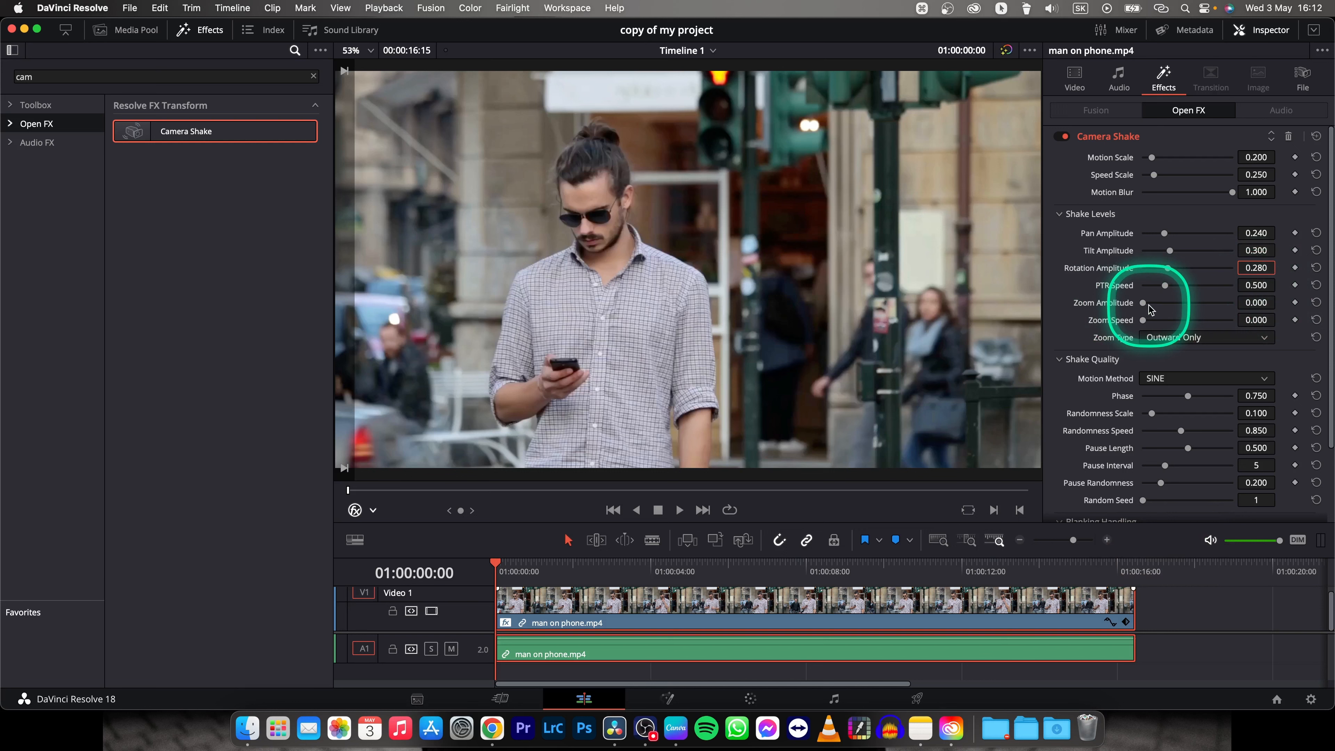
{"action": "left_click", "coordinate": [1256, 302]}
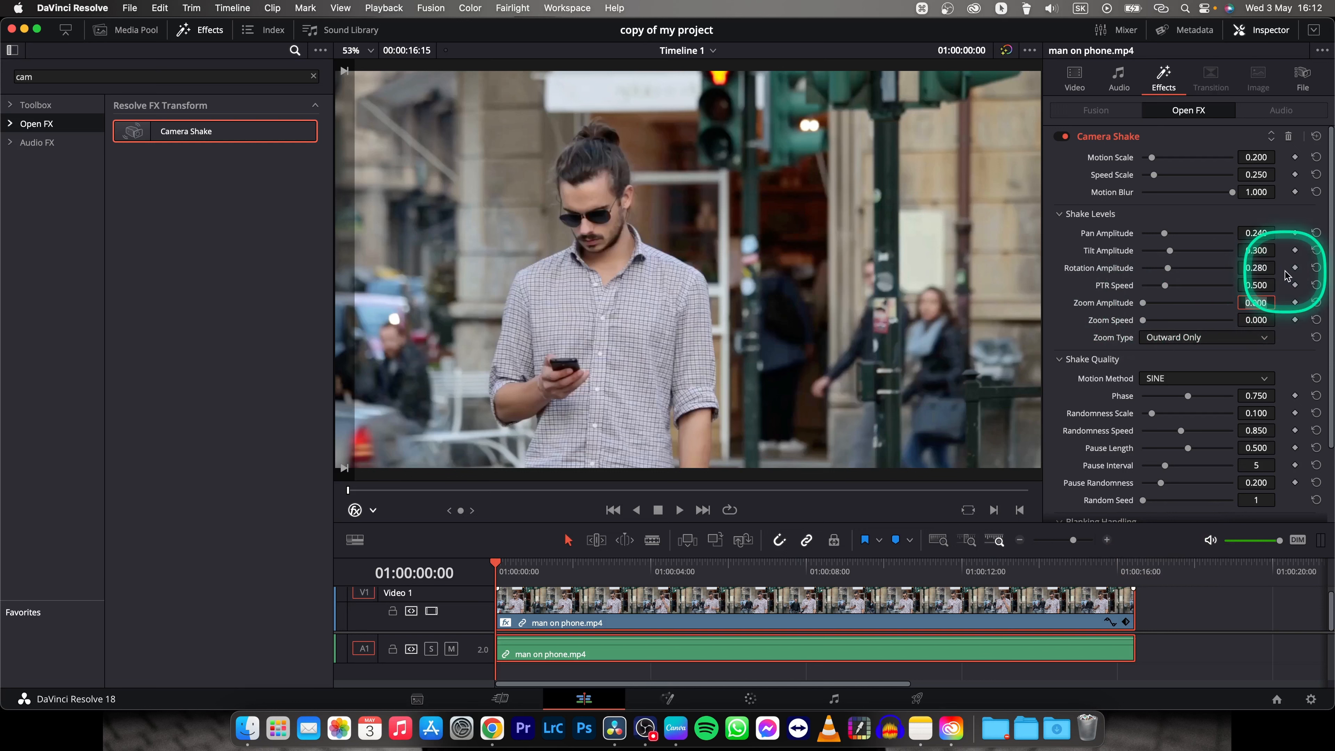
{"action": "type", "text": "0."}
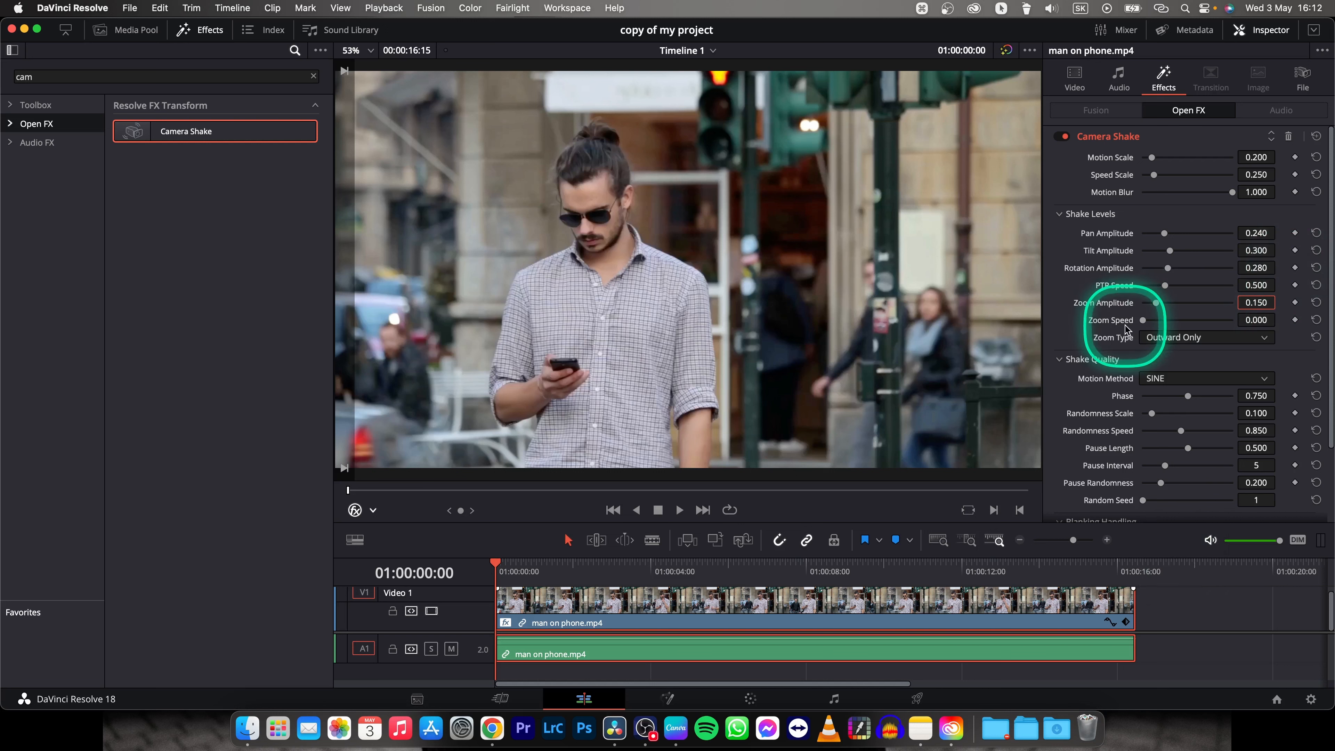
{"action": "left_click", "coordinate": [1261, 320]}
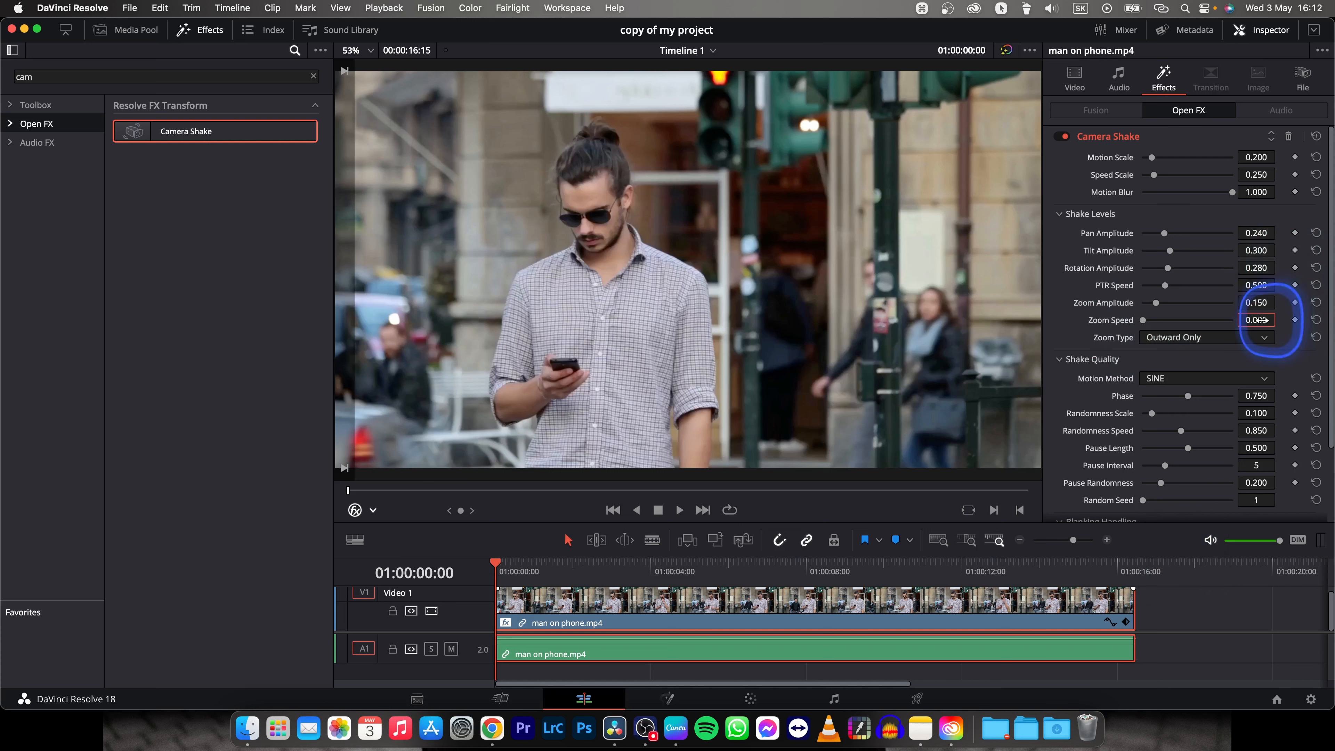
{"action": "type", "text": "0"}
{"action": "key", "text": "Return"}
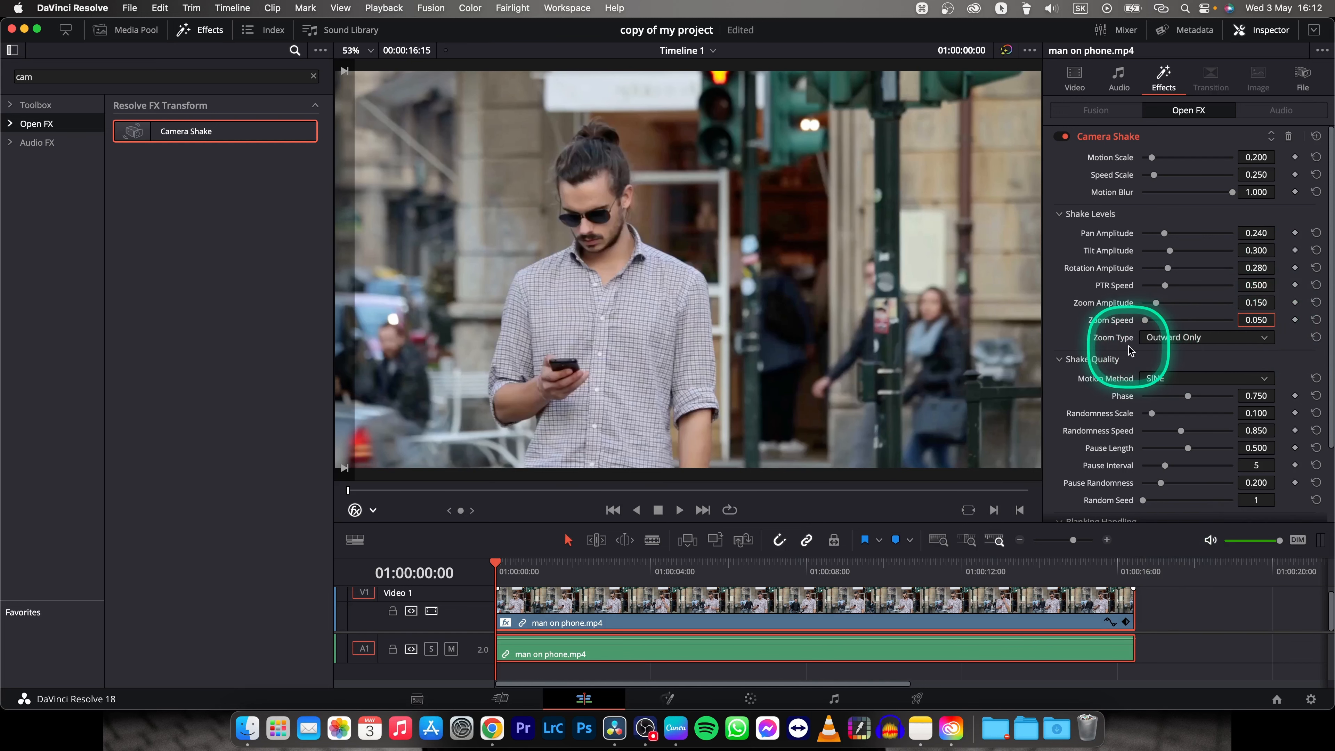
Change the shake's Zoom Type to Outward and Inward, and save the project.
{"action": "left_click", "coordinate": [1266, 339]}
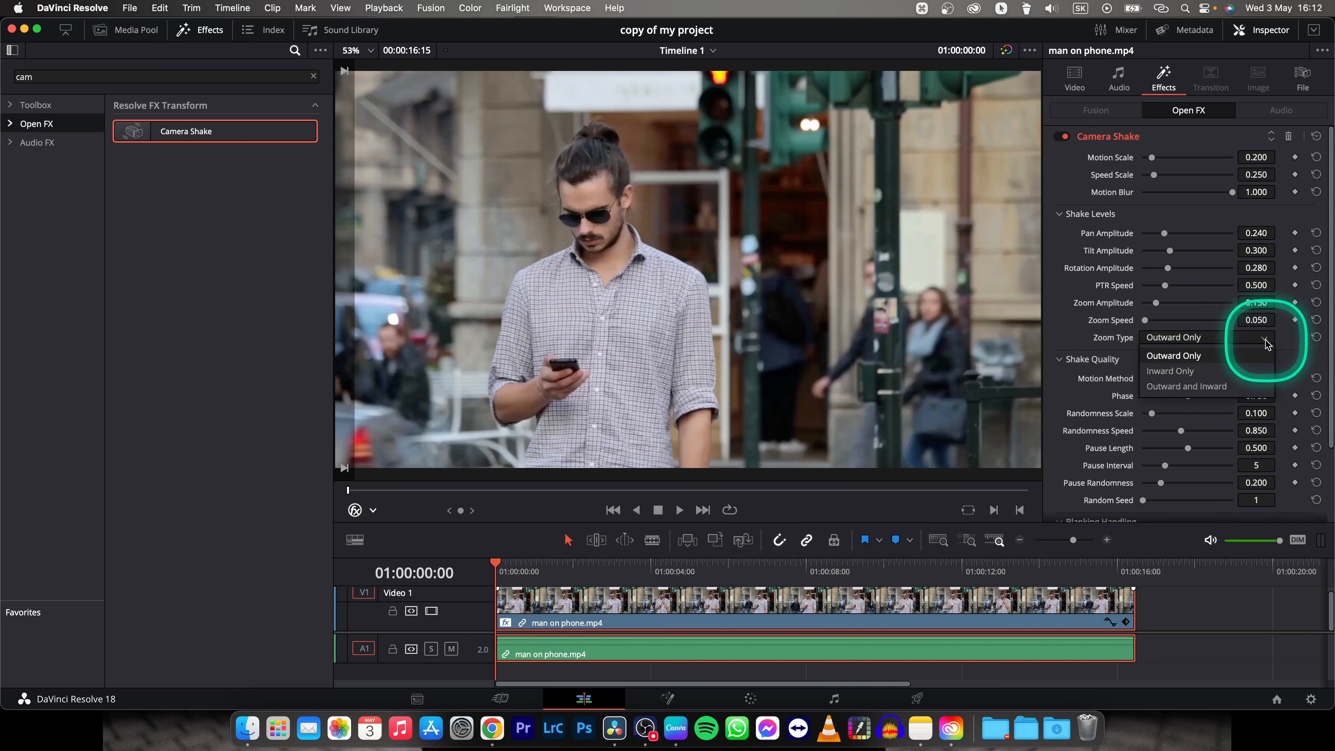
{"action": "left_click", "coordinate": [1243, 390]}
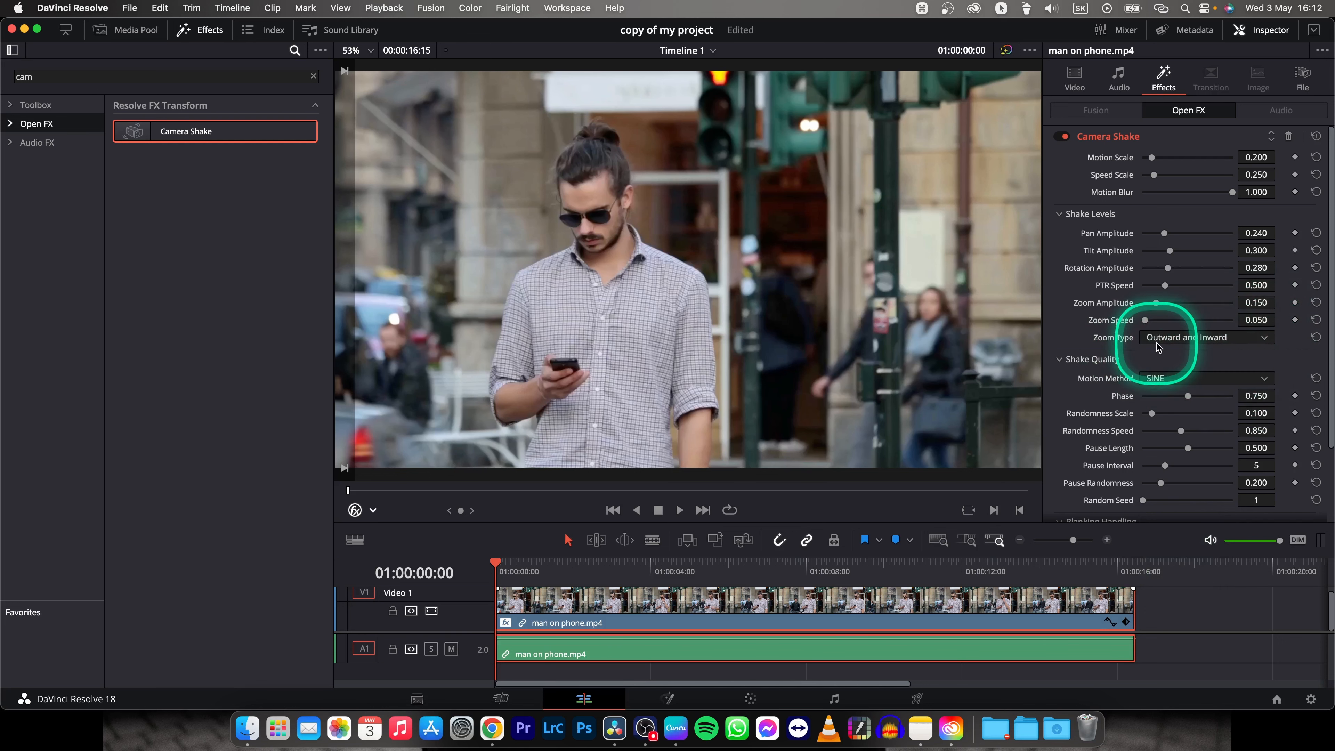
{"action": "key", "text": "super+s"}
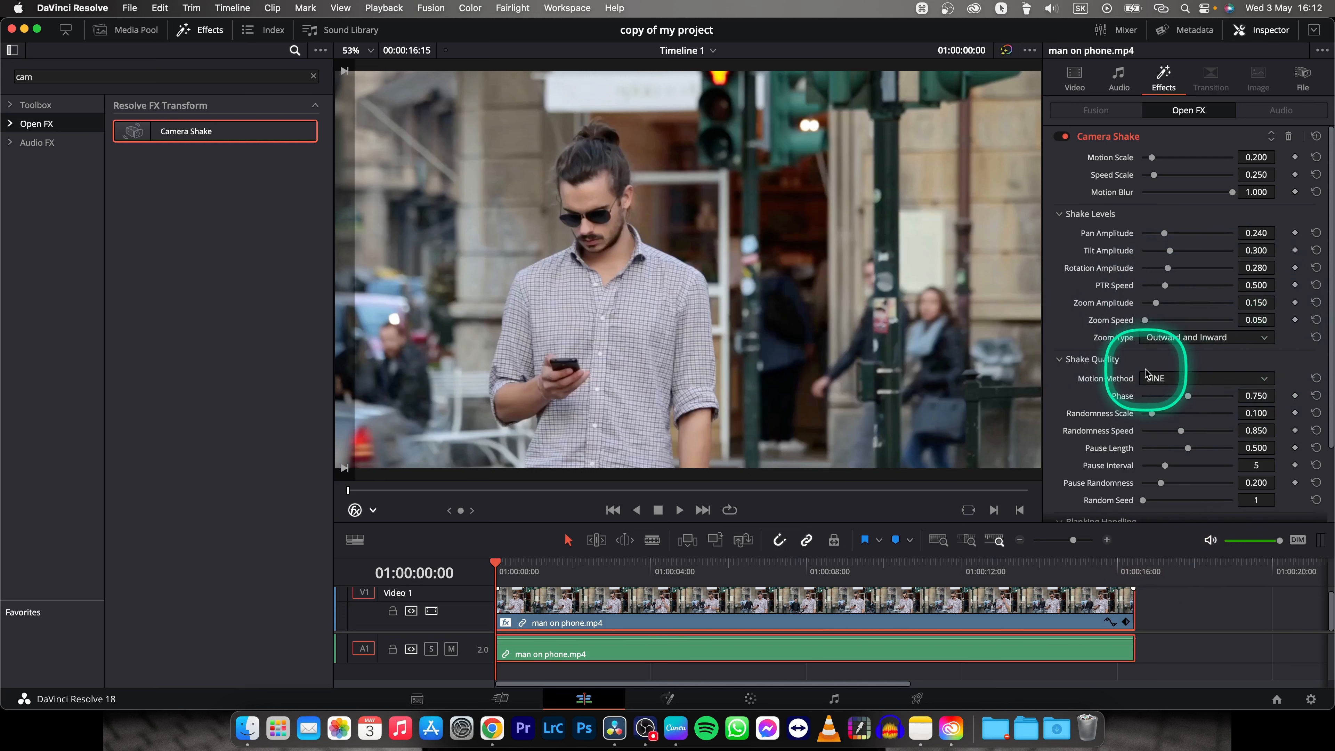
Raise the shake quality's Randomness Scale to 1.000 and set its Randomness Speed to 0.25.
{"action": "scroll", "coordinate": [1104, 373], "scroll_direction": "down", "scroll_amount": 2}
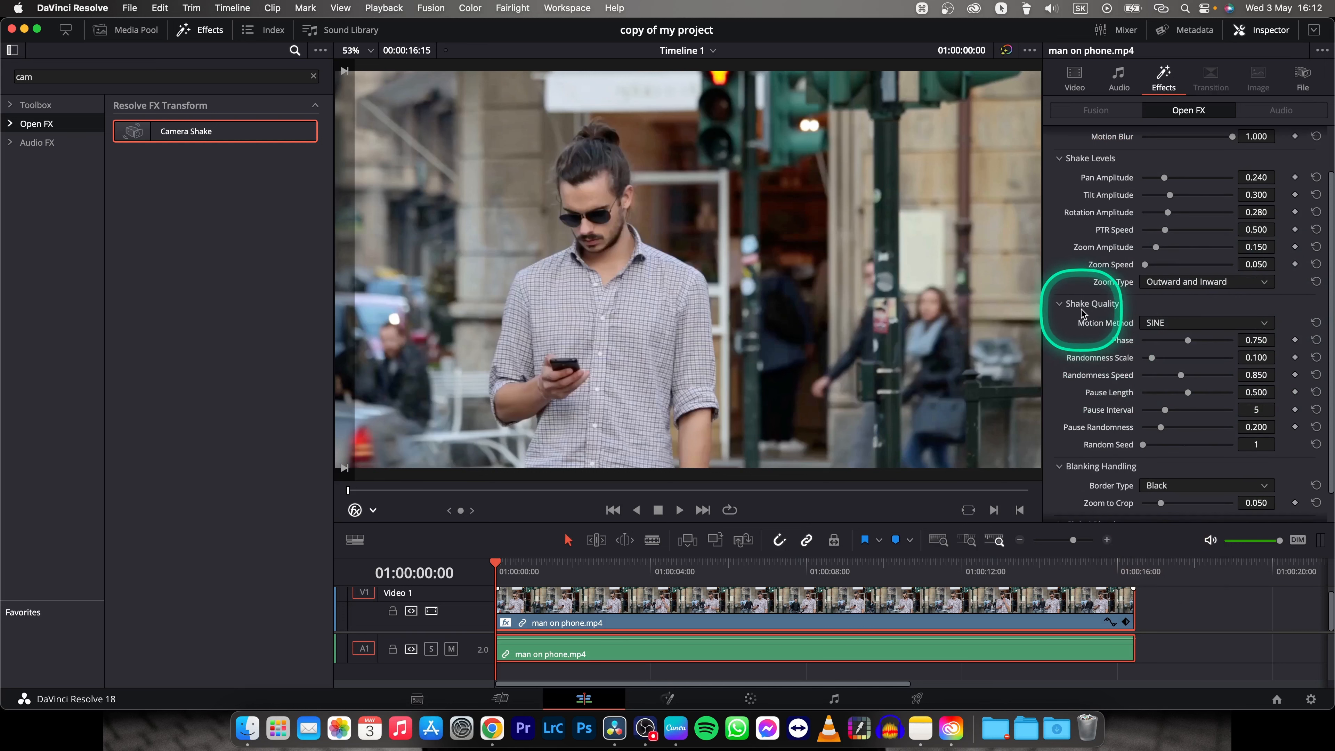
{"action": "key", "text": "ctrl"}
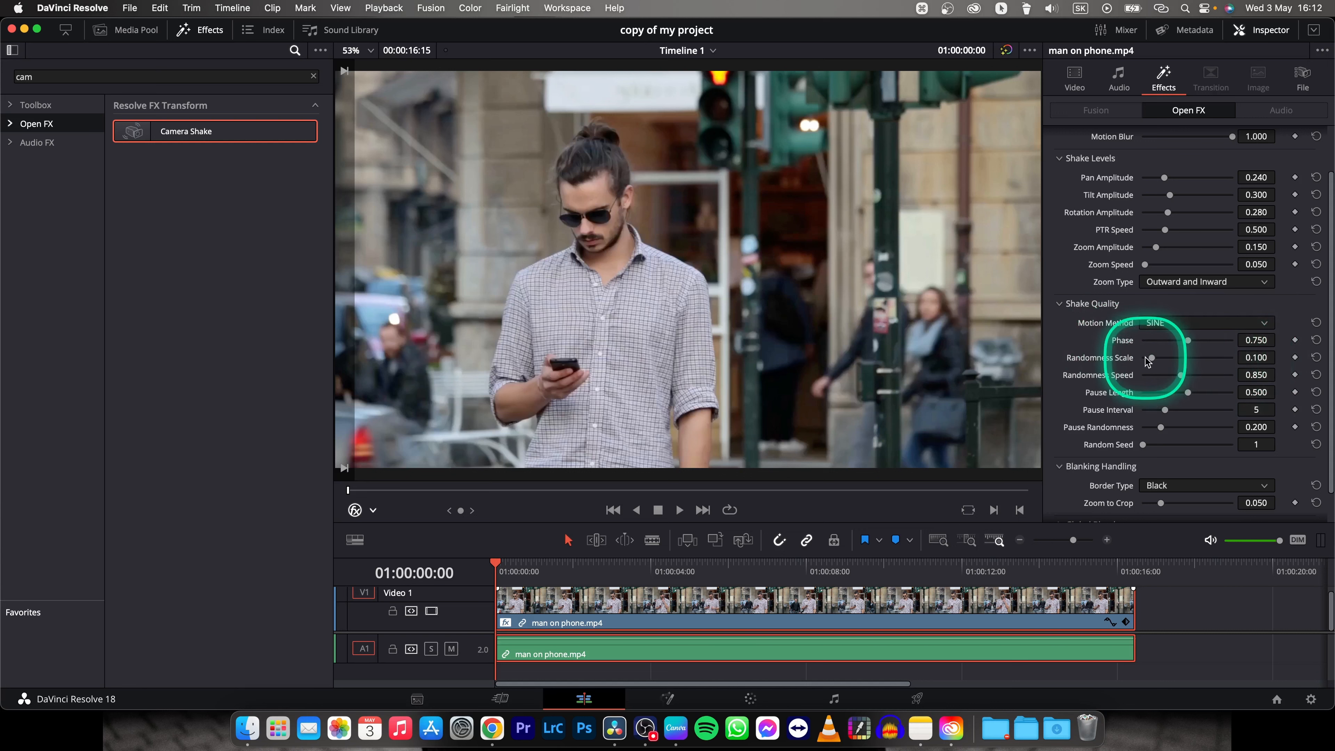
{"action": "left_click_drag", "start_coordinate": [1151, 357], "coordinate": [1233, 358]}
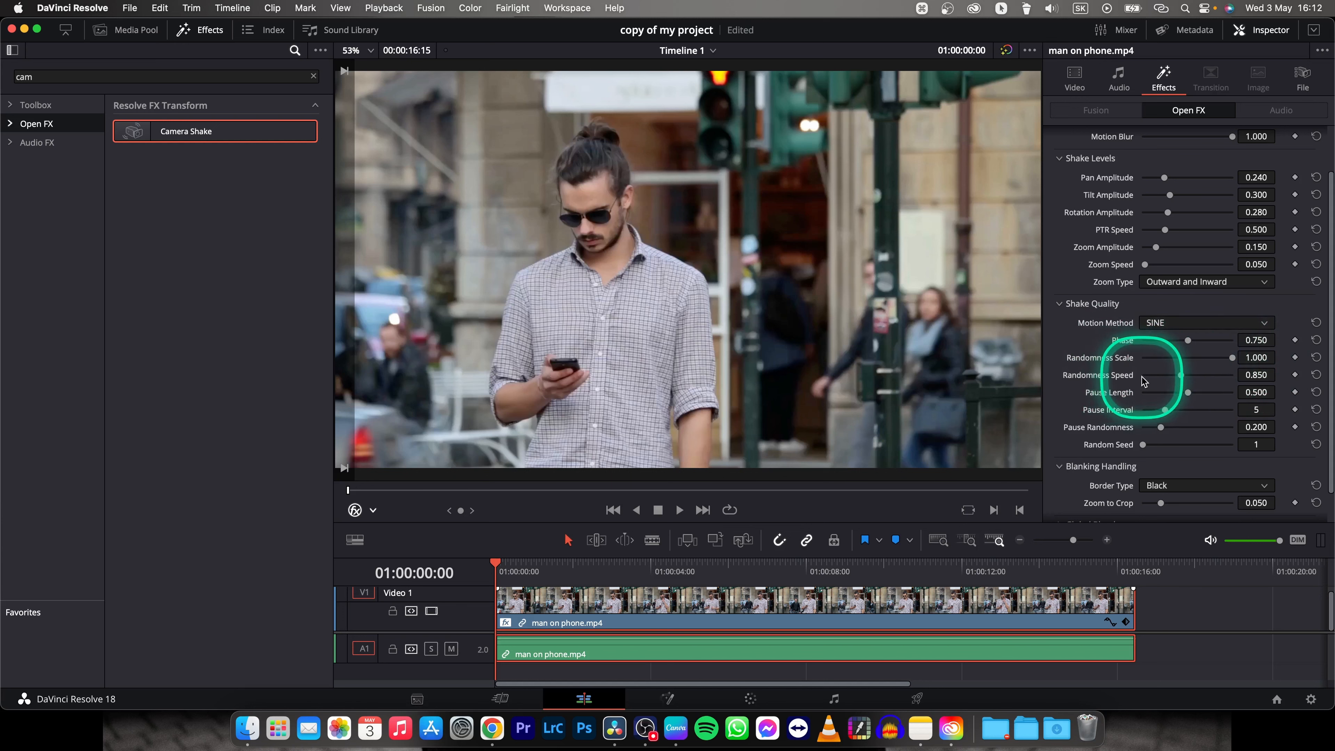
{"action": "left_click", "coordinate": [1255, 375]}
{"action": "type", "text": "0"}
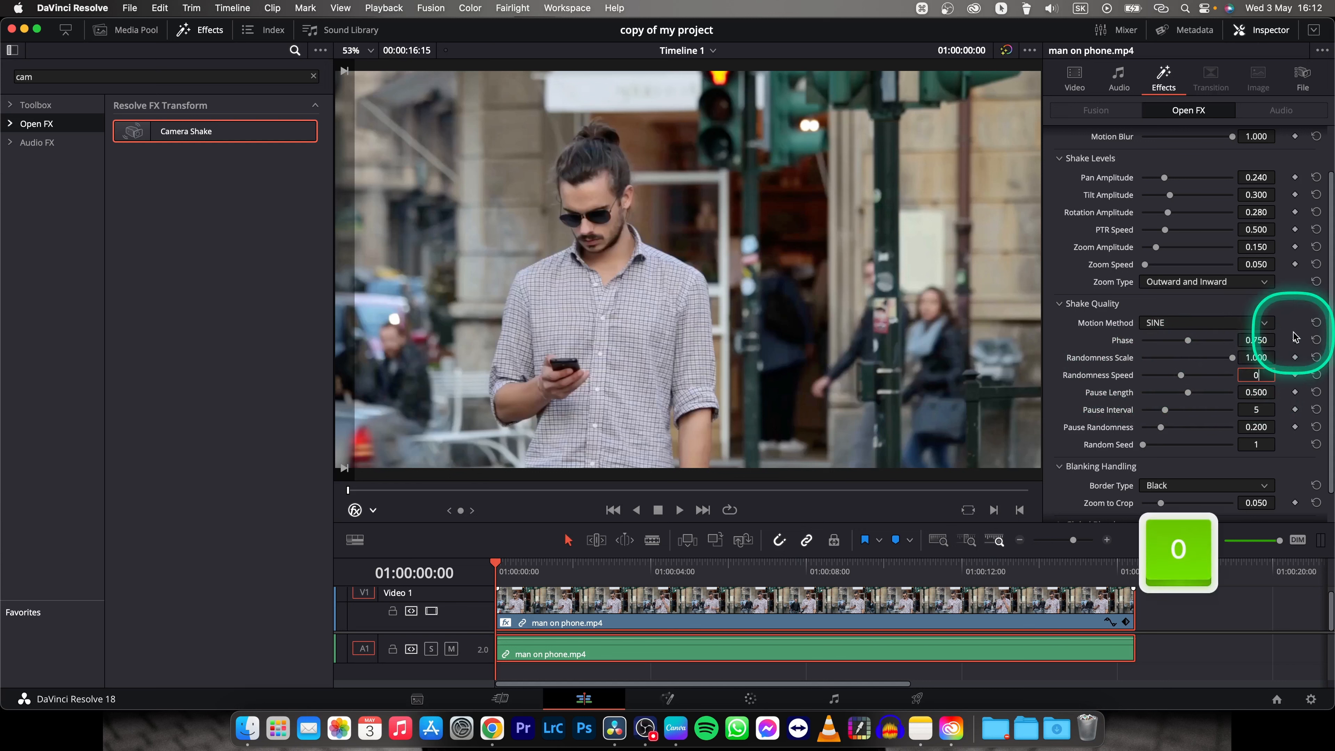
{"action": "type", "text": ".25"}
{"action": "key", "text": "Return"}
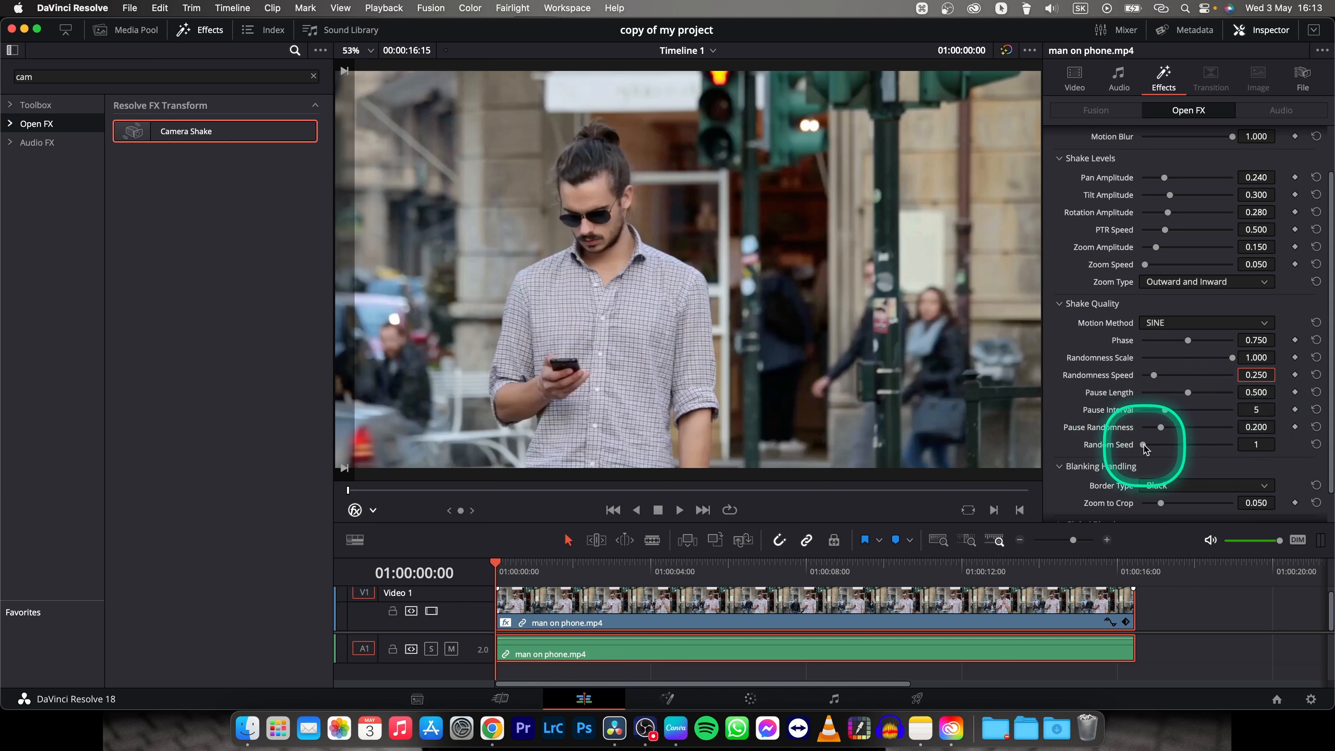
Raise the shake quality's Random Seed to 9 and set the blanking handling's Zoom to Crop to 0.08.
{"action": "left_click_drag", "start_coordinate": [1144, 446], "coordinate": [1232, 445]}
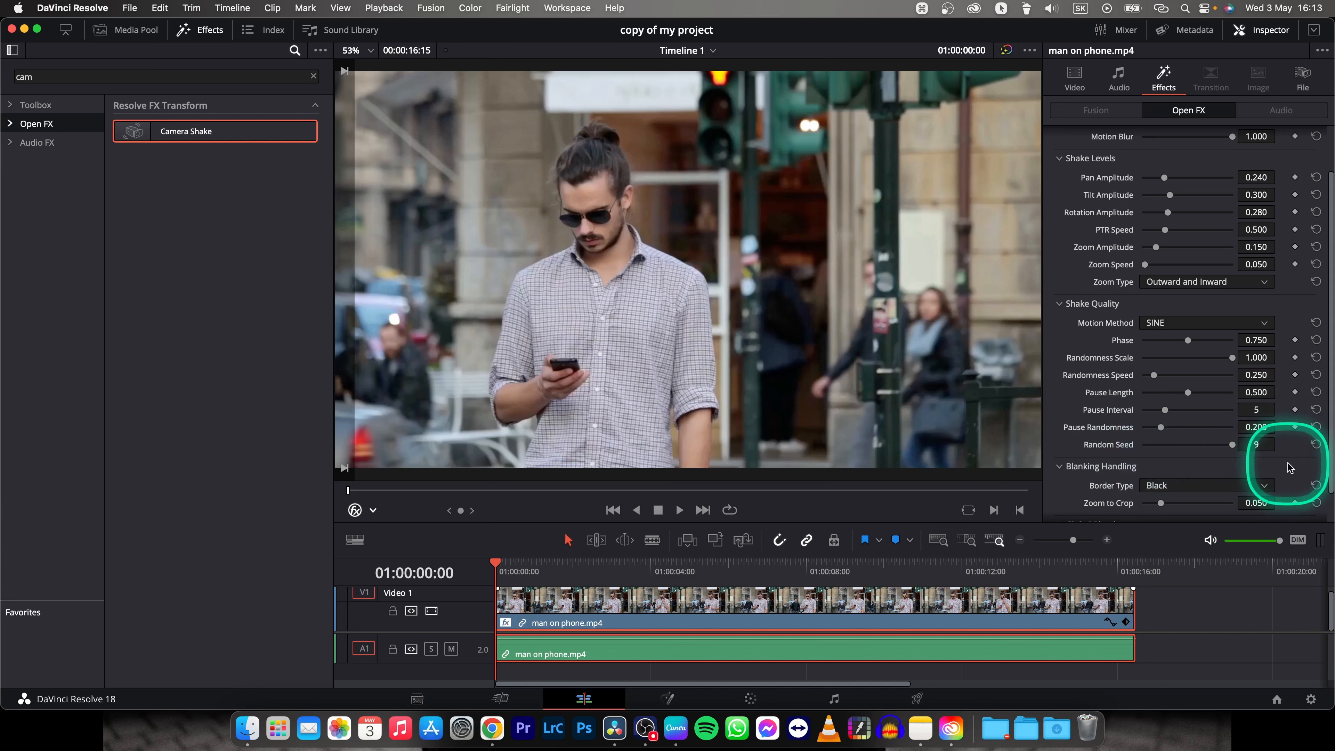
{"action": "scroll", "coordinate": [1291, 466], "scroll_direction": "down", "scroll_amount": 2}
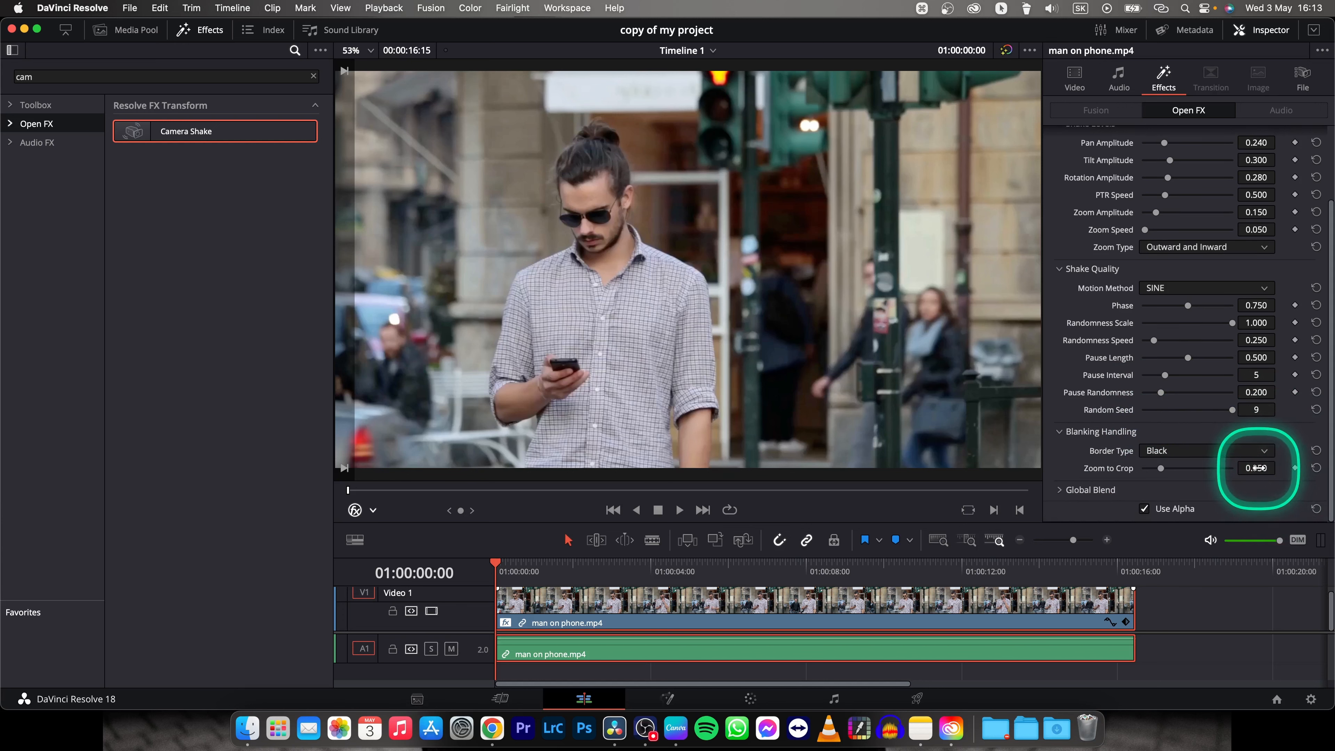
{"action": "left_click", "coordinate": [1256, 468]}
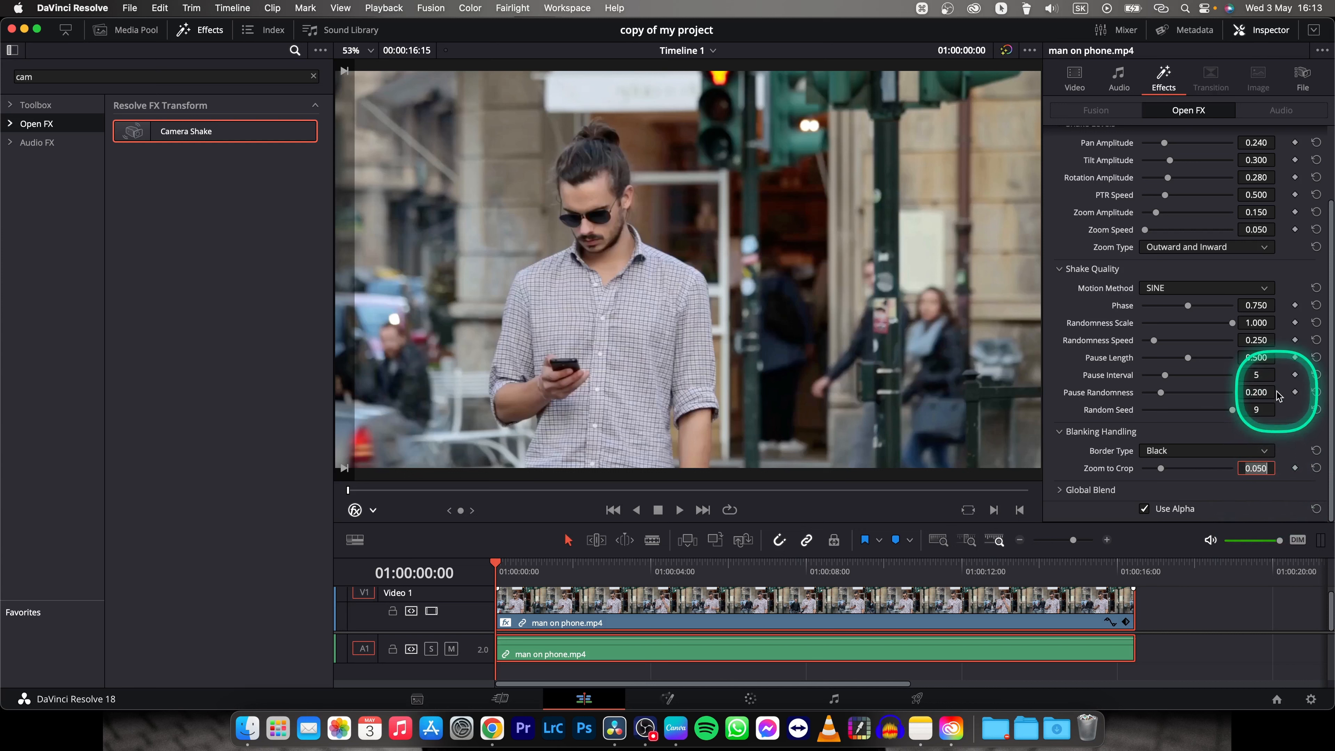
{"action": "type", "text": "0"}
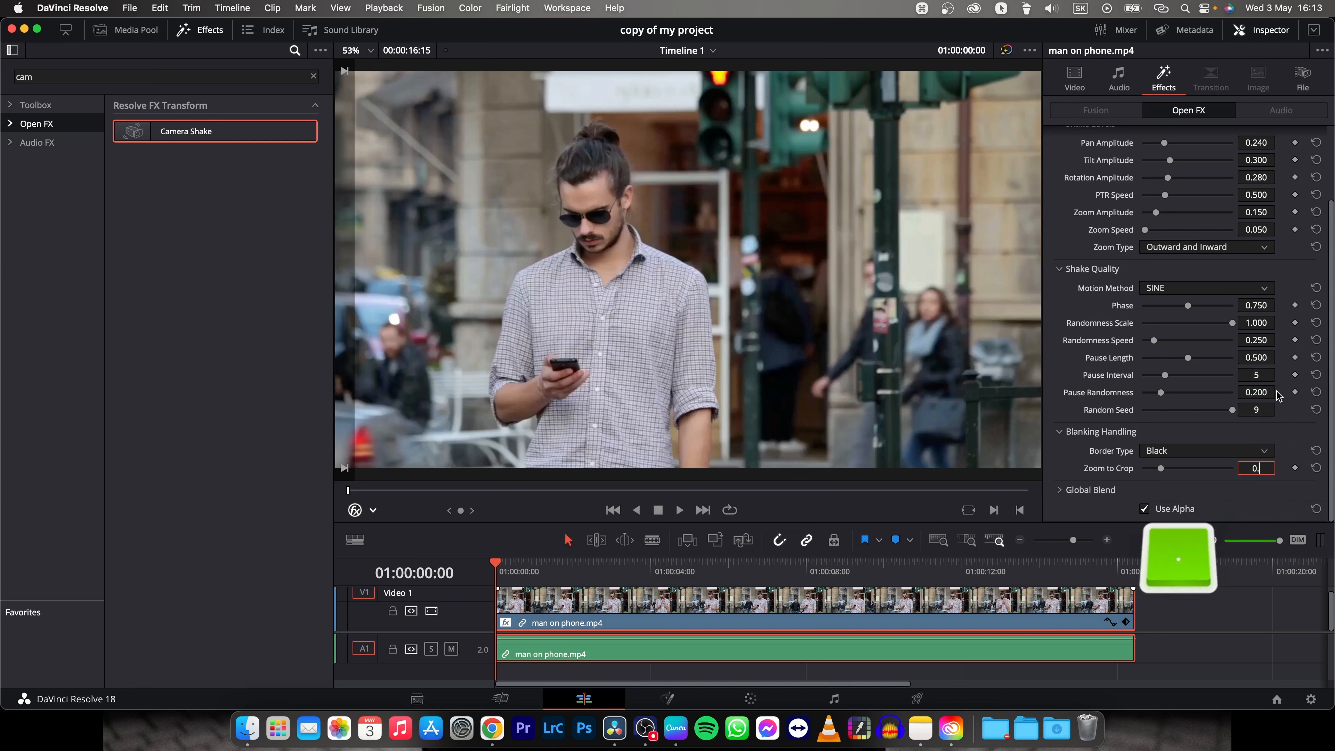
{"action": "type", "text": ".080"}
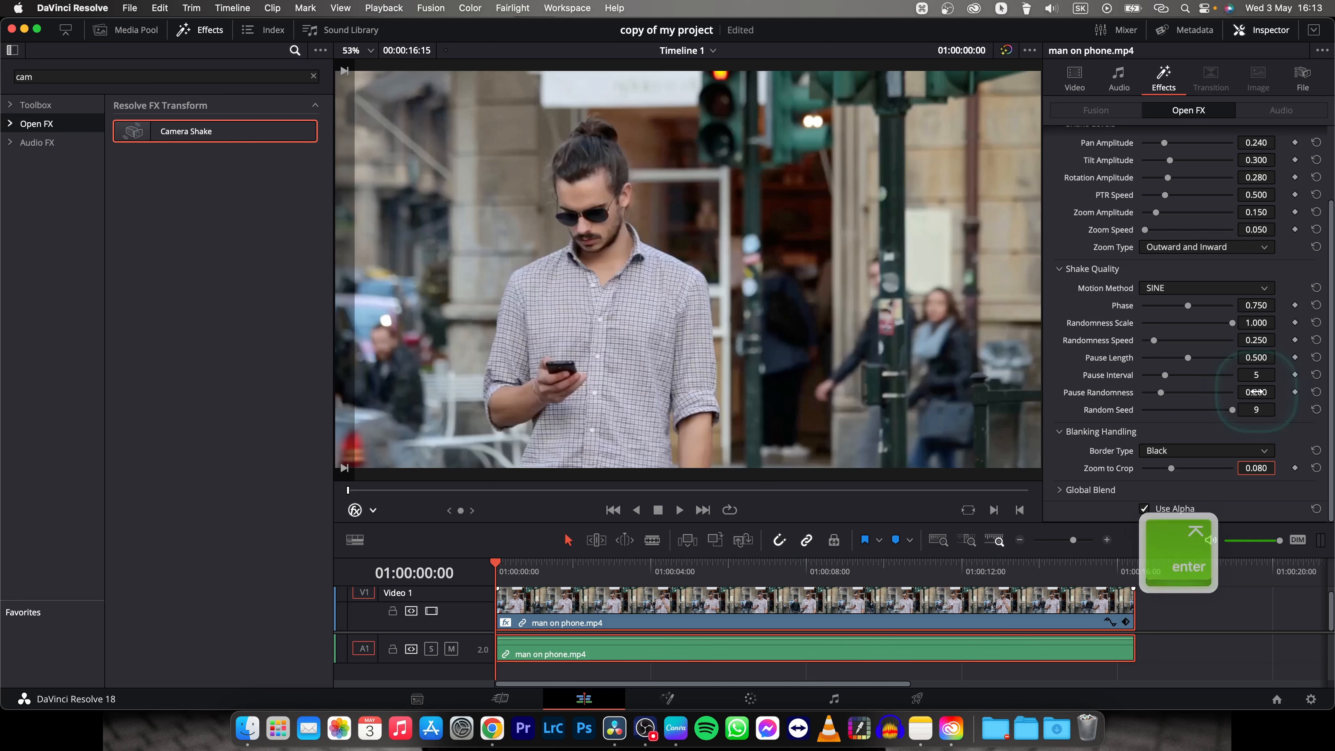
{"action": "left_click", "coordinate": [1071, 451]}
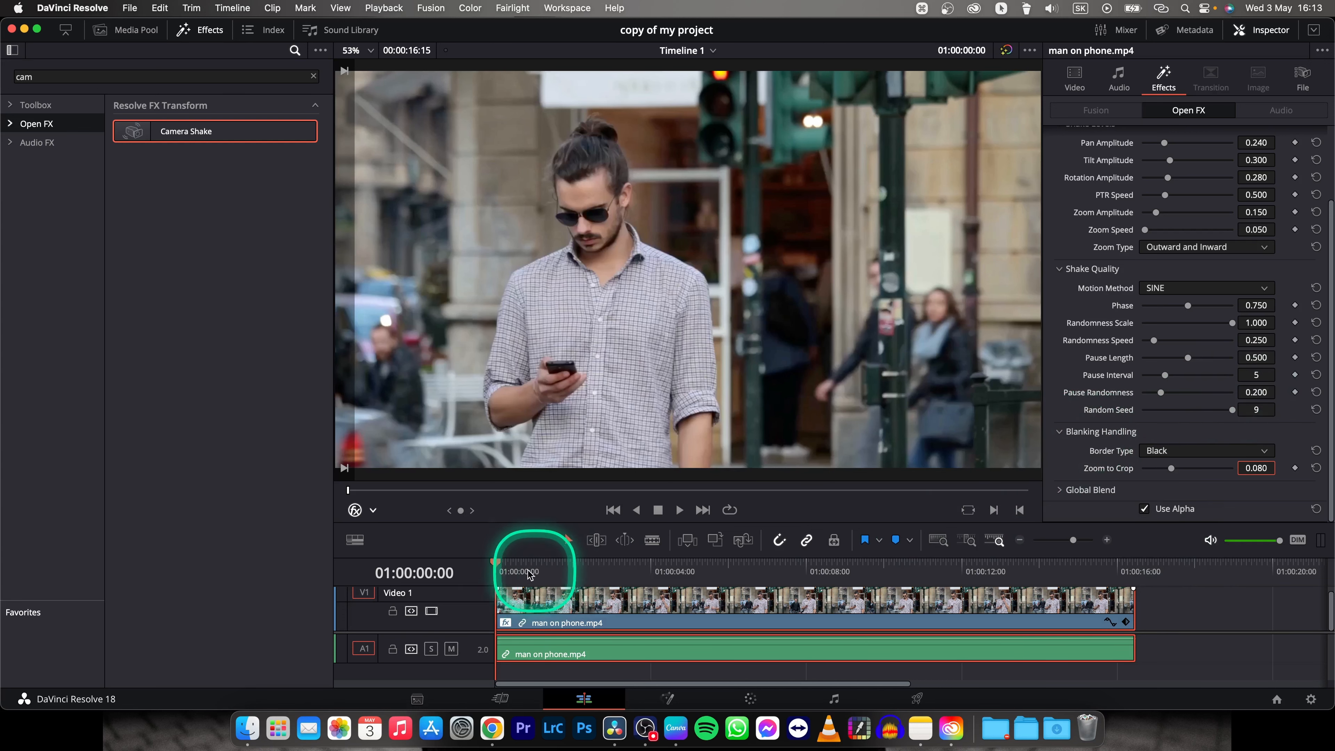
Play the timeline from its beginning to preview the camera shake on the clip.
{"action": "left_click", "coordinate": [497, 564]}
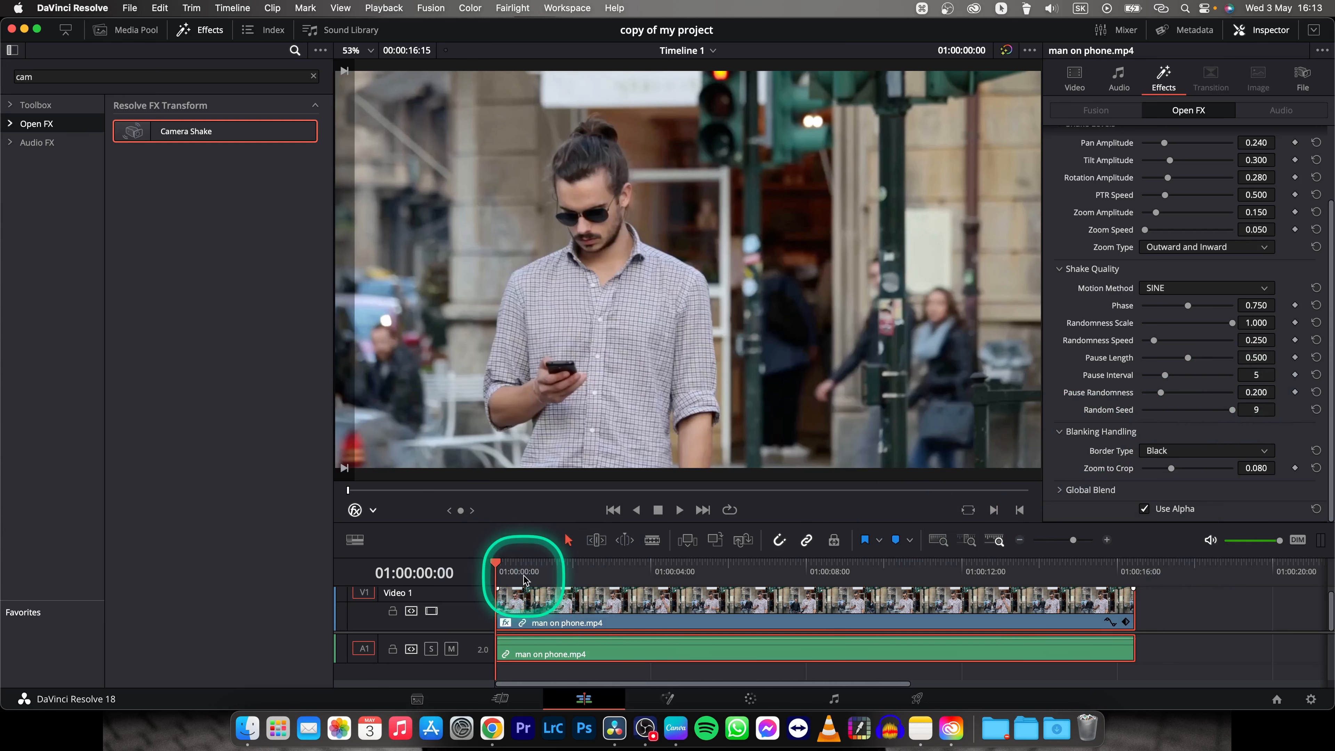
{"action": "key", "text": "space"}
{"action": "key", "text": "space"}
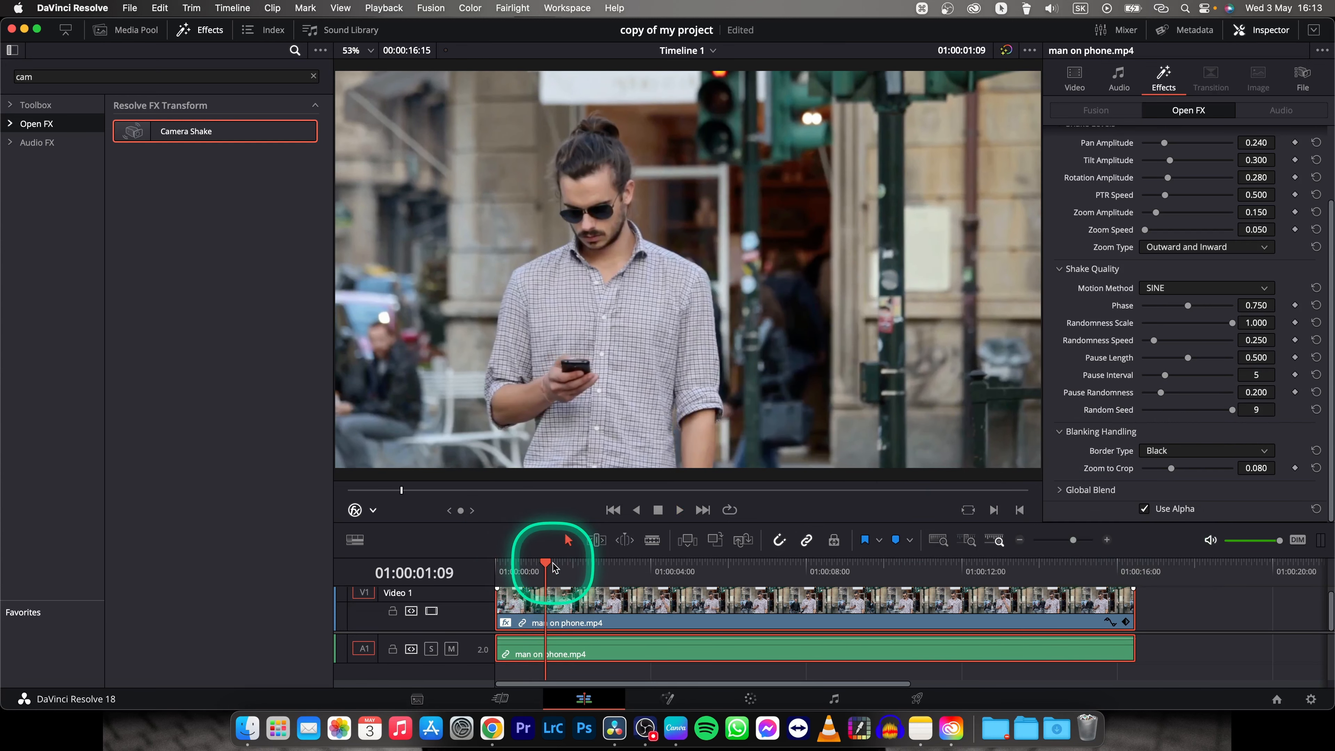
{"action": "key", "text": "space"}
Render the man on phone.mp4 clip in place as QuickTime Apple ProRes 422 with its effects included, saving into the Movies folder.
{"action": "left_click", "coordinate": [562, 613]}
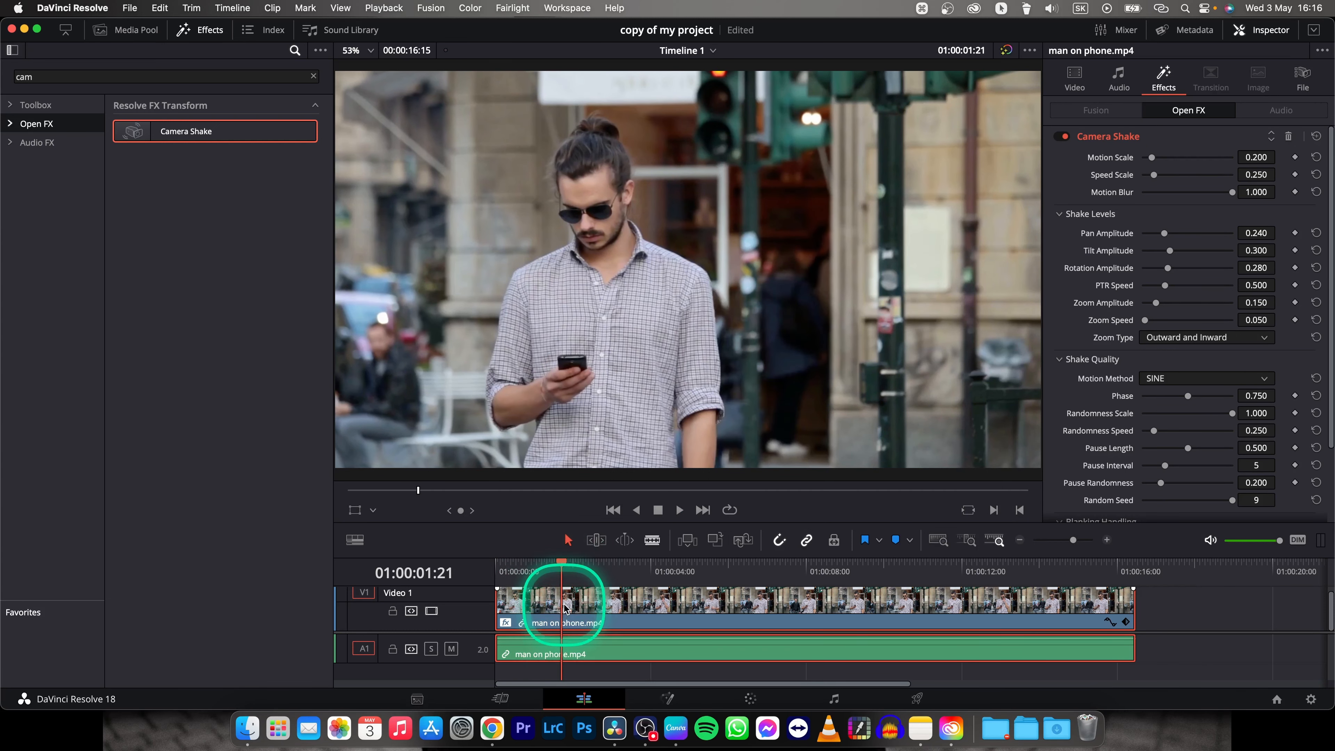
{"action": "right_click", "coordinate": [574, 607]}
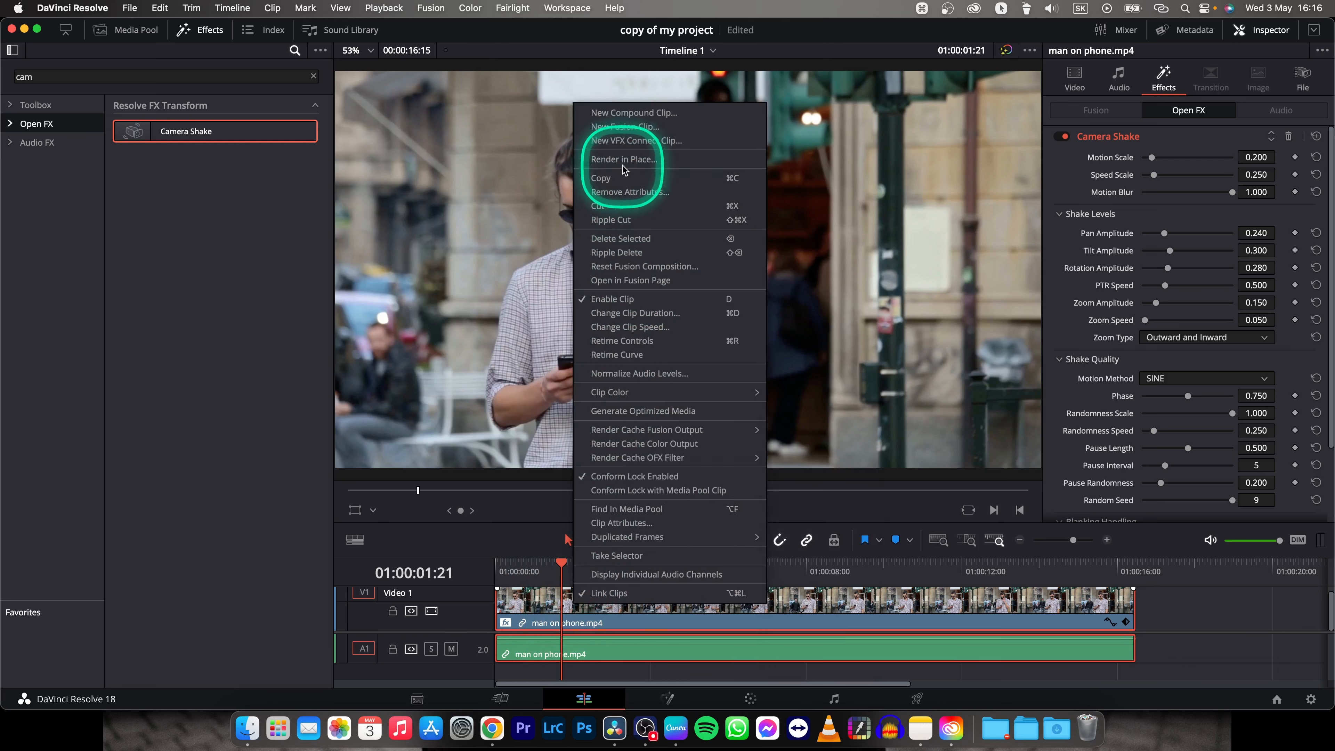
{"action": "key", "text": "ctrl"}
{"action": "left_click", "coordinate": [631, 163]}
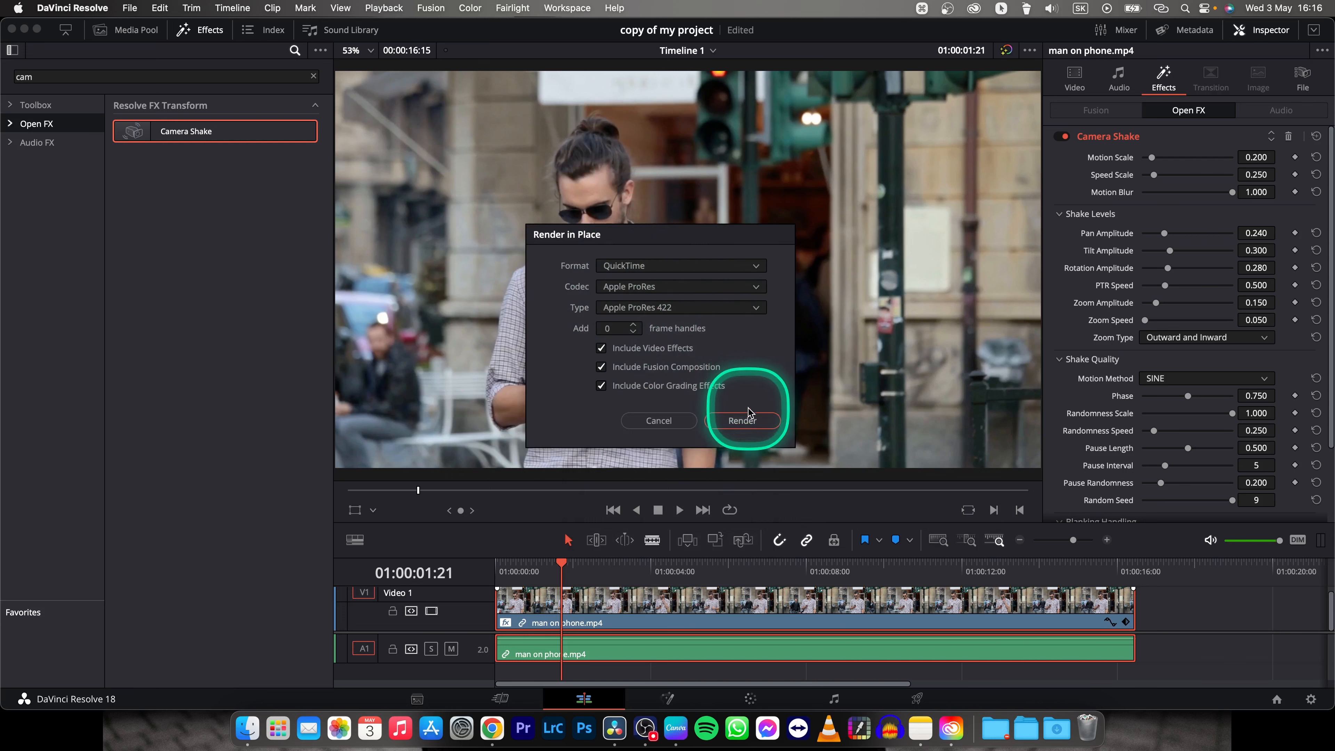
{"action": "key", "text": "ctrl"}
{"action": "left_click", "coordinate": [742, 421]}
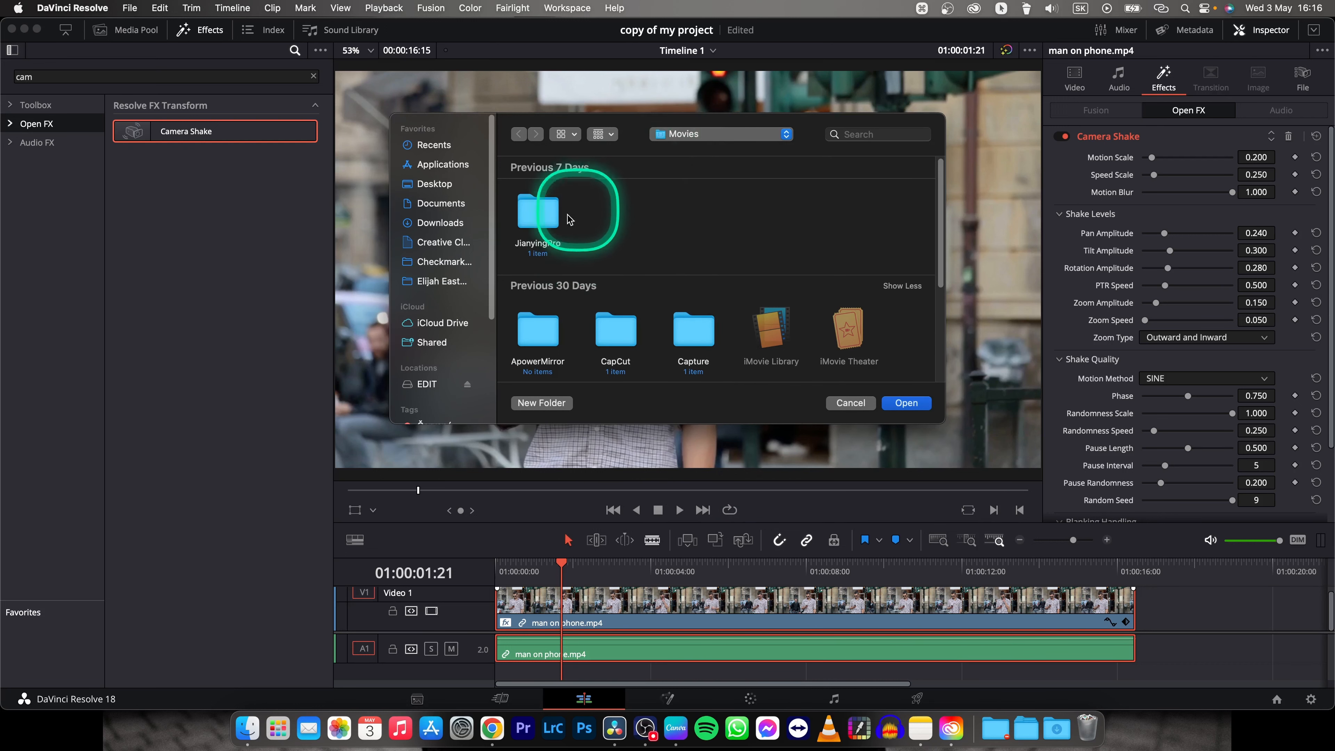
{"action": "left_click", "coordinate": [905, 406]}
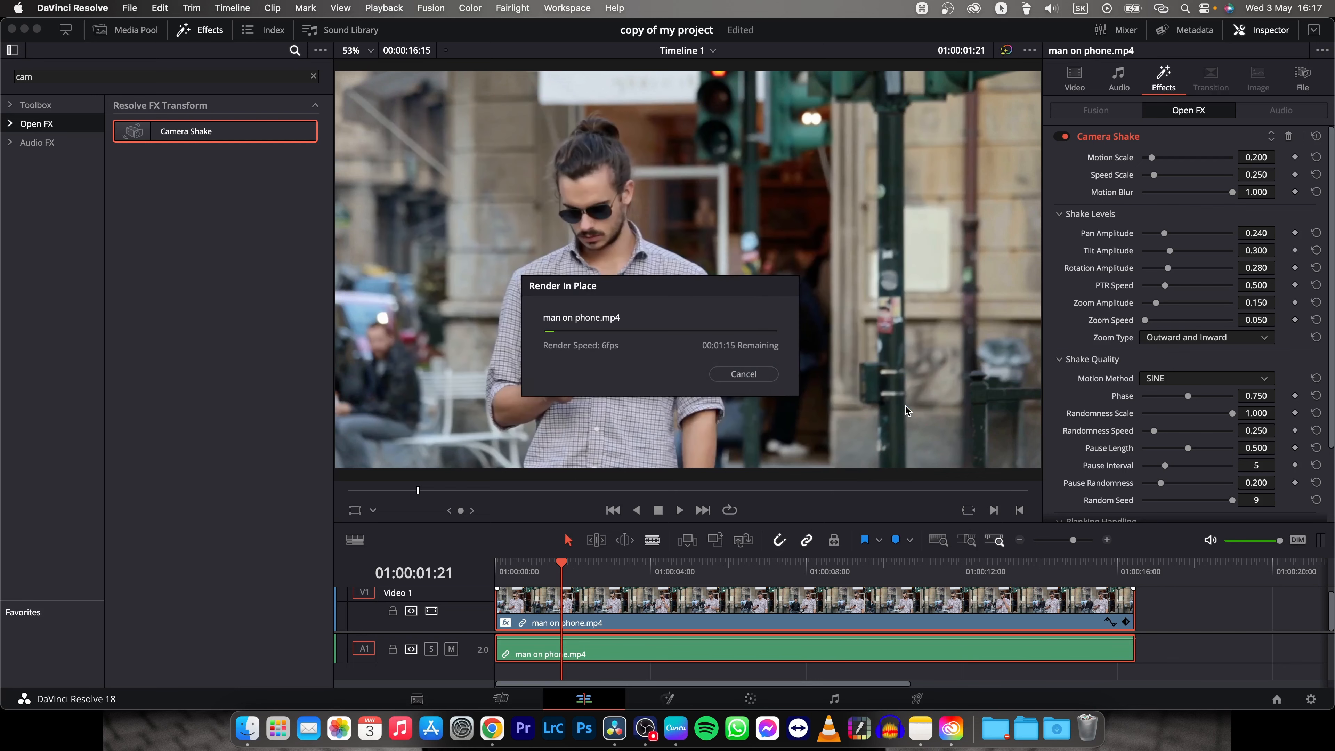
Play the rendered clip from the start in full screen to review the shake, and return to the edit view.
{"action": "left_click", "coordinate": [573, 577]}
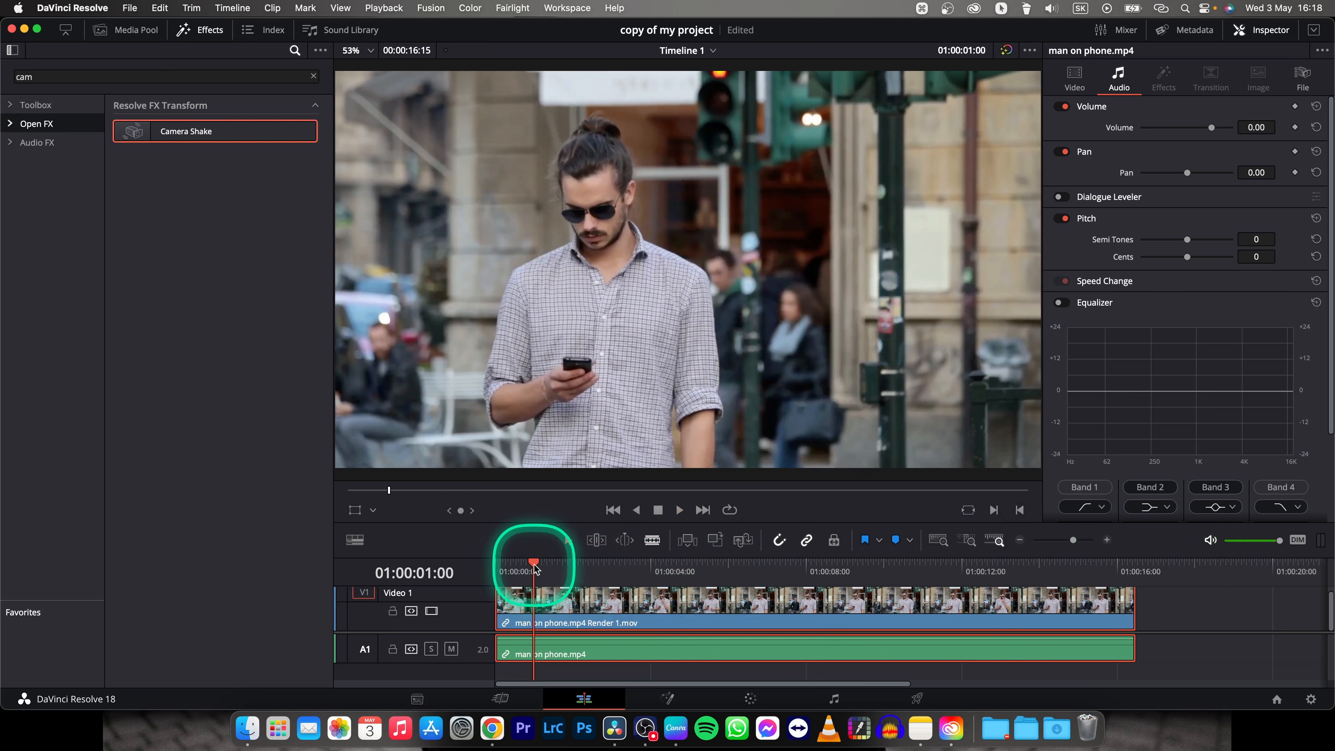
{"action": "left_click_drag", "start_coordinate": [534, 568], "coordinate": [498, 571]}
{"action": "key", "text": "space"}
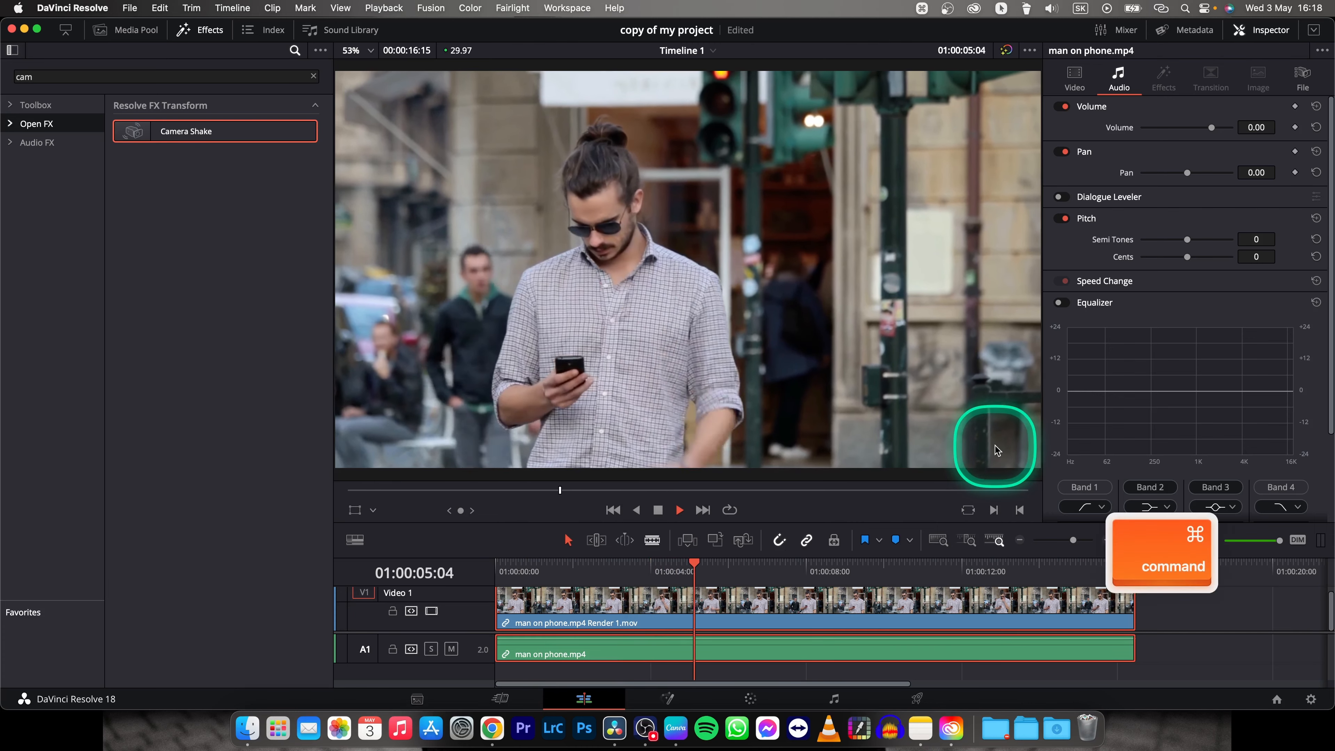
{"action": "key", "text": "super+f"}
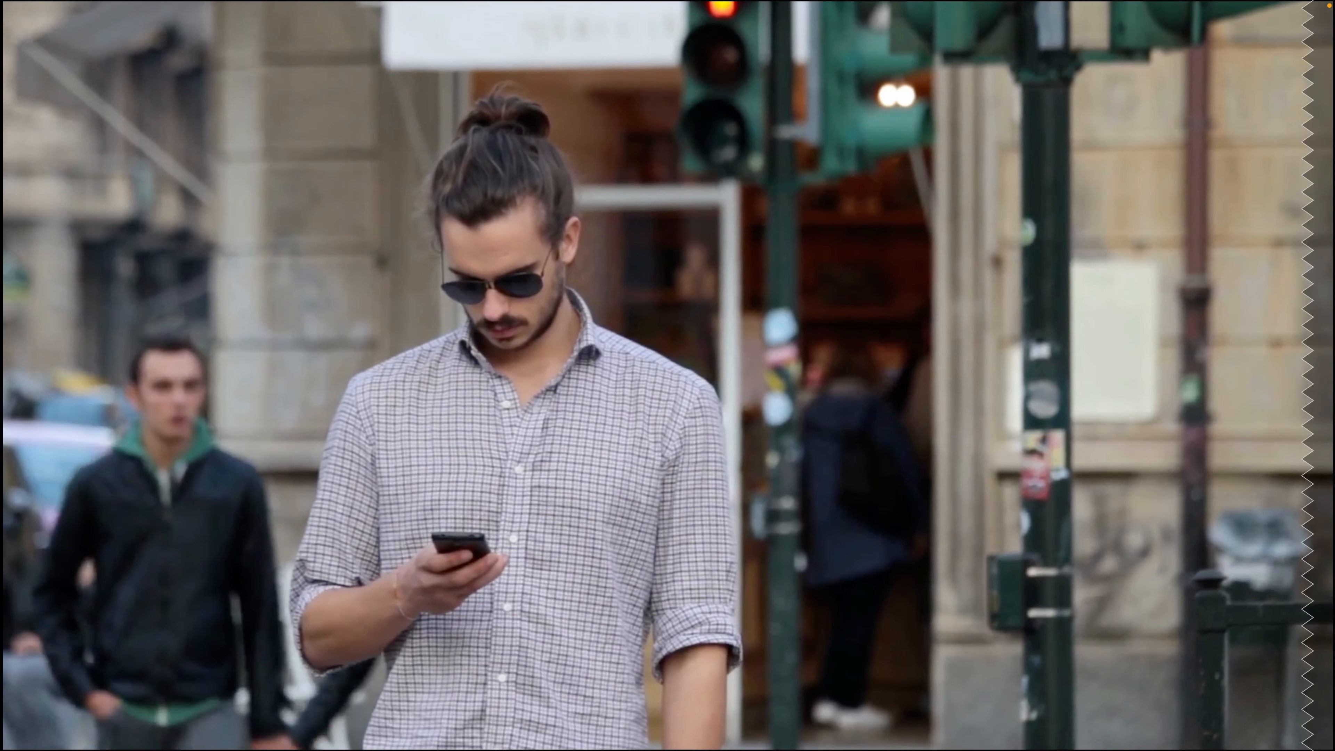
{"action": "key", "text": "Escape"}
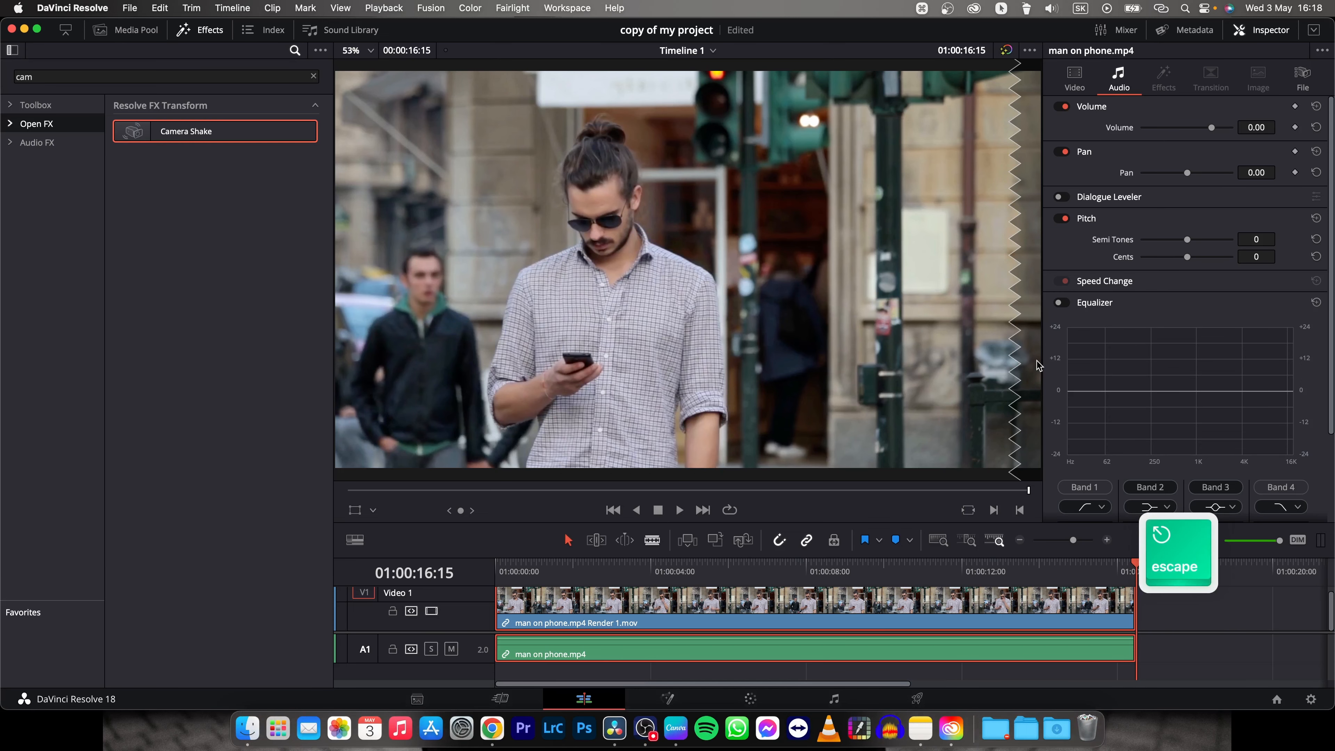